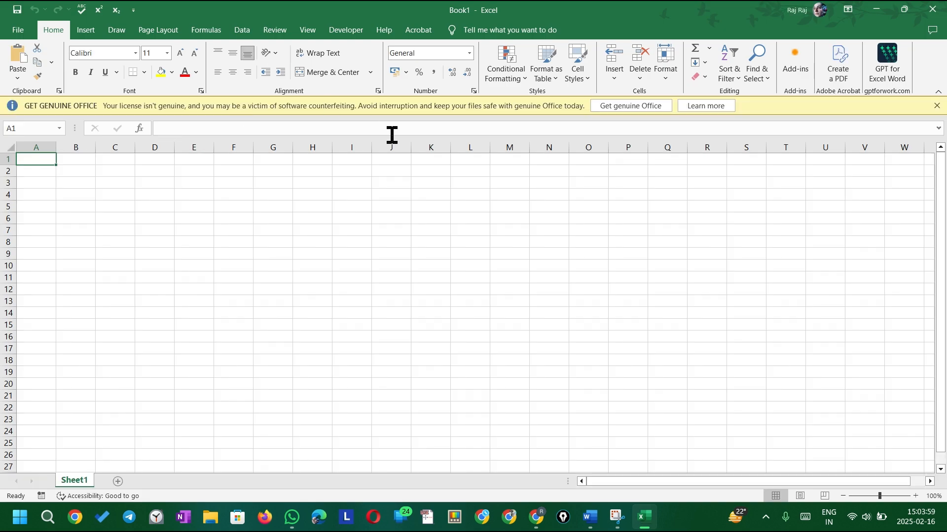
Dismiss the licence notice, minimize the workbook, and tile the Word question document as a small window in the desktop's lower-right corner.
left_click(939, 105)
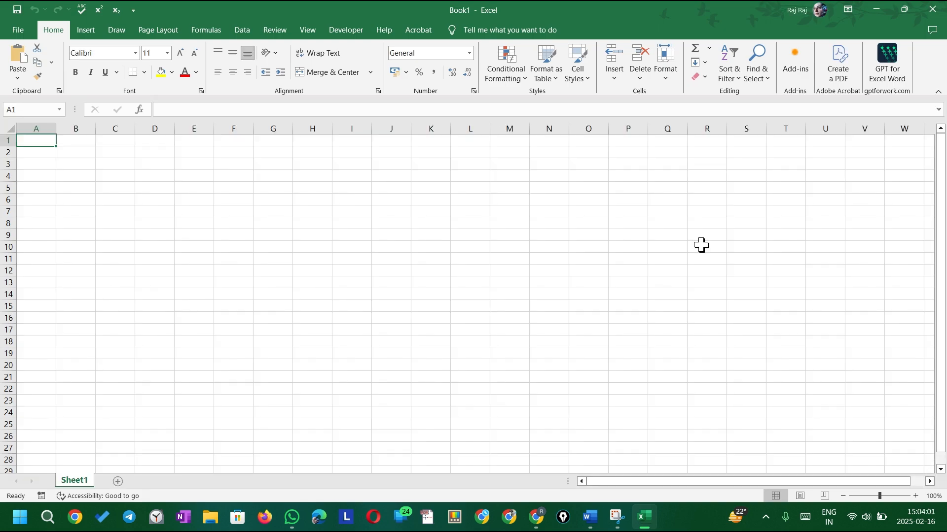
left_click(876, 9)
mouse_move(904, 8)
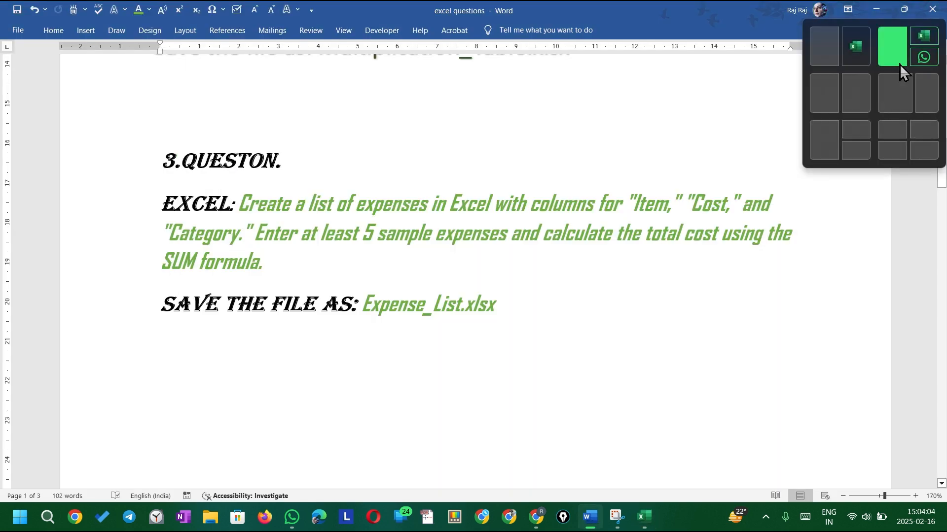
left_click(923, 150)
left_click(703, 179)
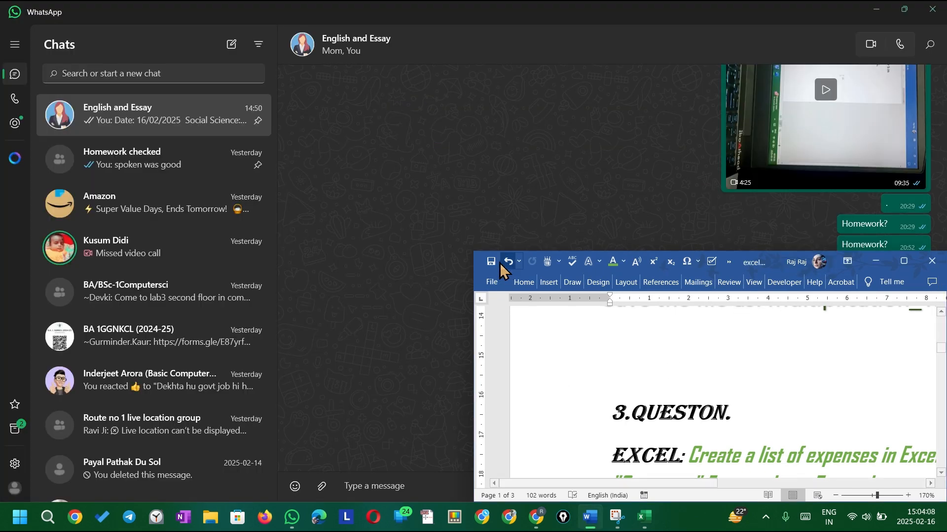
left_click_drag(470, 250, 590, 291)
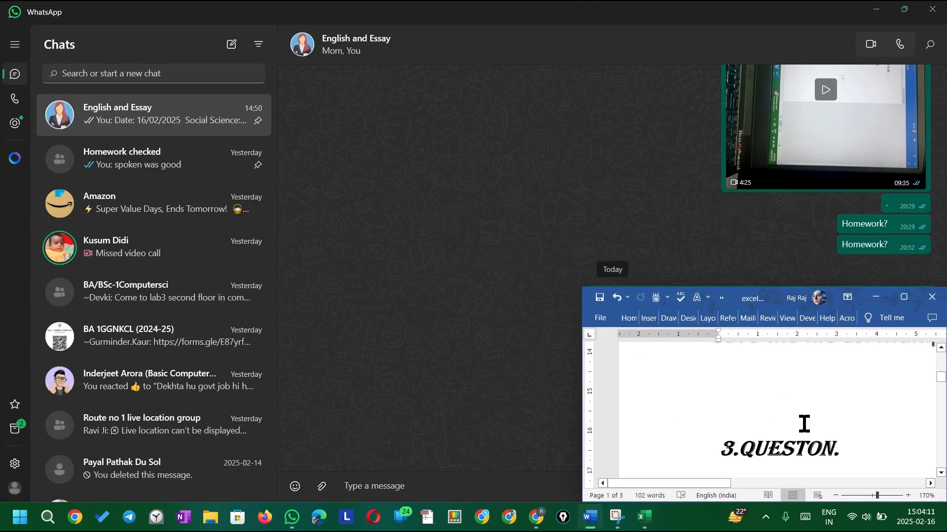
Zoom the Word document out to 80% so the full text of question 3 fits in its window.
scroll(800, 422, "down", 4)
scroll(803, 423, "down", 7, "ctrl")
scroll(804, 423, "down", 2, "ctrl")
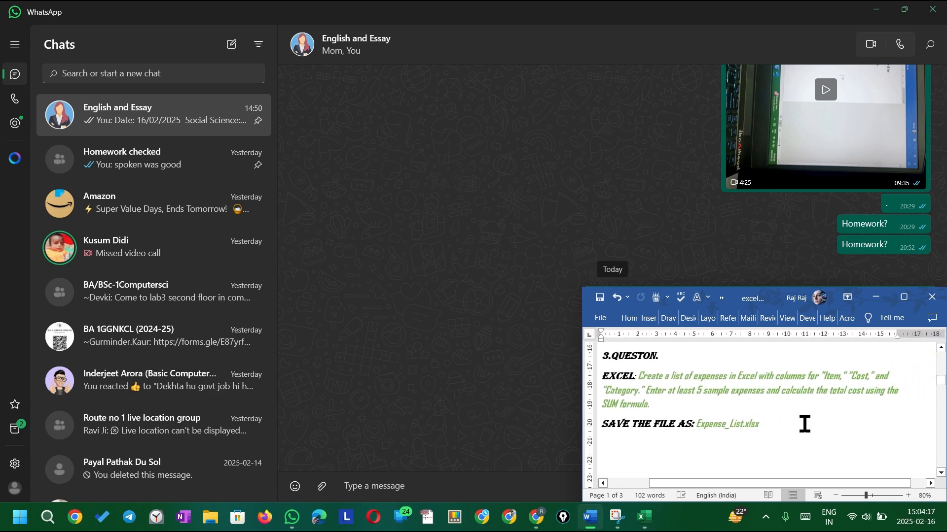
Pin the Word question window with PowerToys Always On Top and switch back to the Book1 workbook in Excel.
left_click(455, 517)
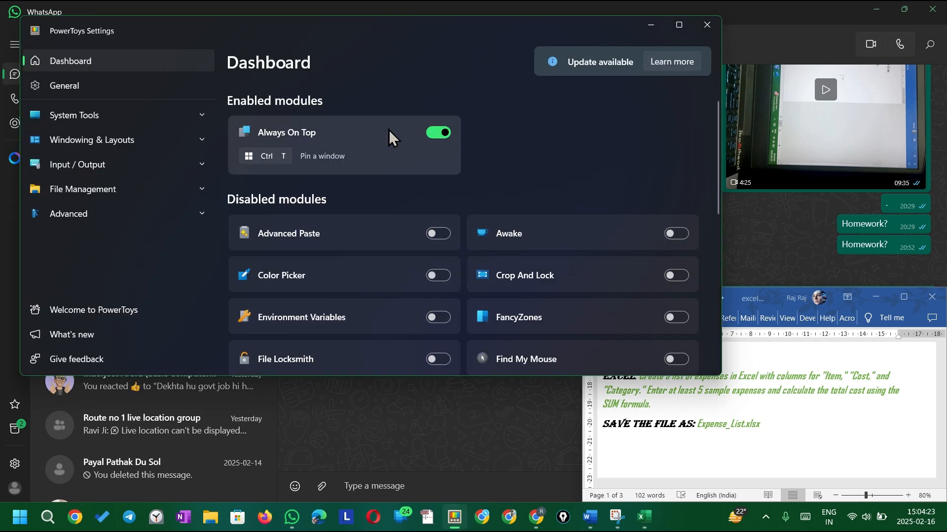
left_click(652, 27)
key("ctrl+super+t")
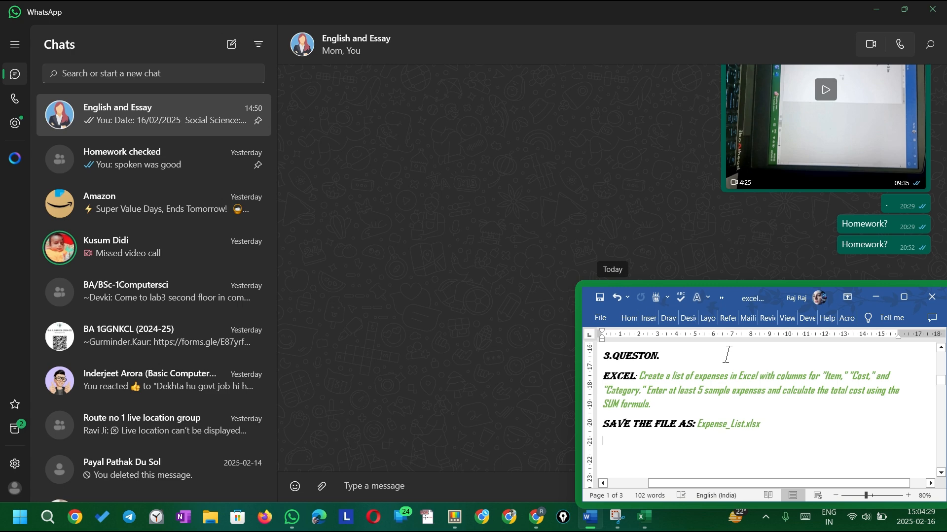
left_click(644, 517)
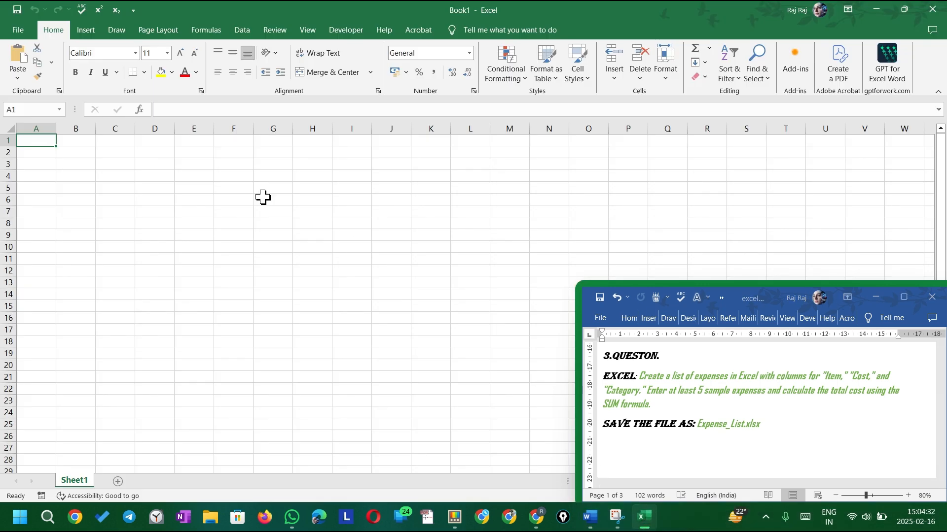
Merge and center cells A1:D1 and enter the title "Products".
left_click_drag(36, 141, 145, 140)
left_click(316, 73)
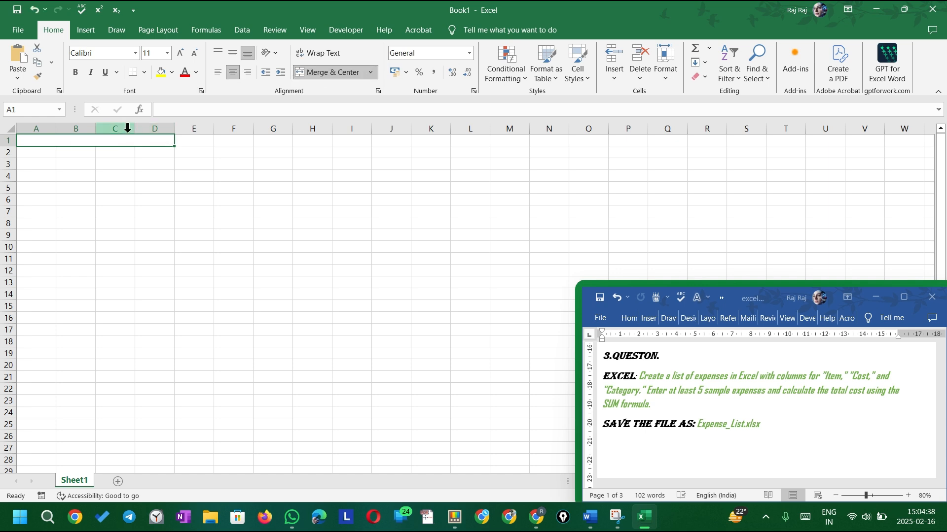
type("Products")
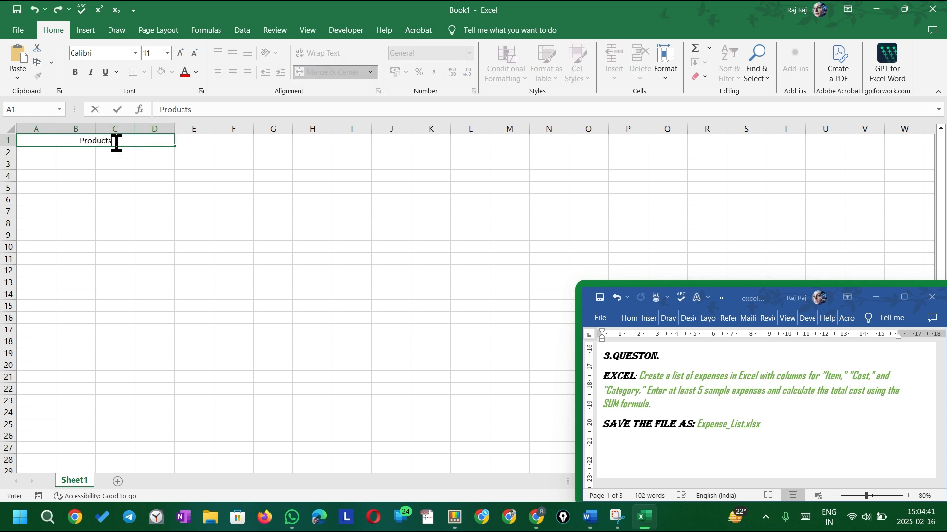
Enter the header "Sr. No." in A2 and number the rows 1 to 5 in A3:A7.
left_click(30, 154)
type("r")
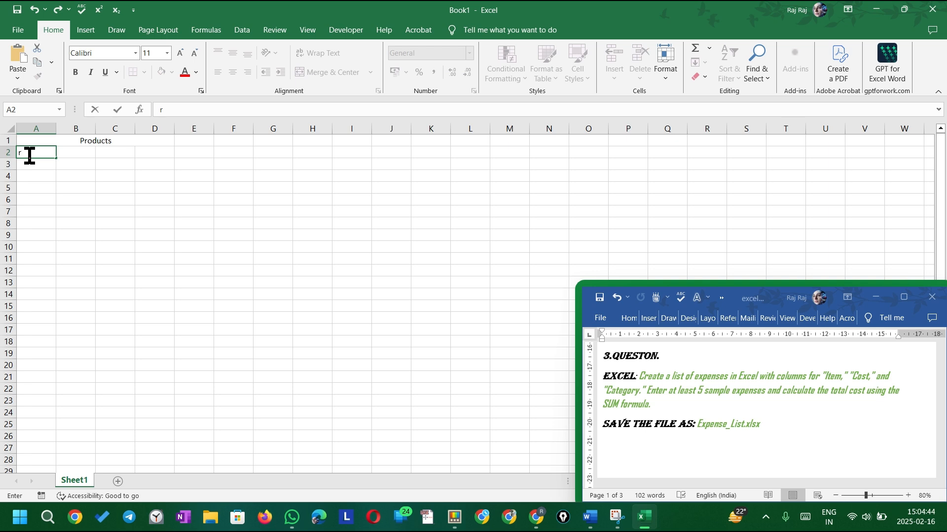
type(". No.")
left_click(31, 165)
type("1")
key("Return")
left_click(33, 167)
left_click_drag(56, 170, 55, 217)
Enter the column headers "Item", "Cost" and "Category" in B2:D2.
left_click(77, 155)
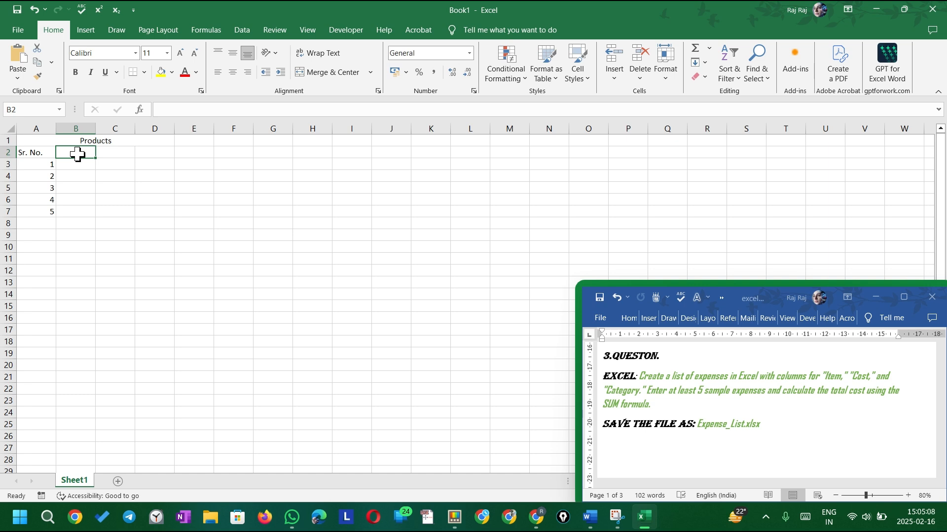
type("Item")
left_click(119, 152)
type("os")
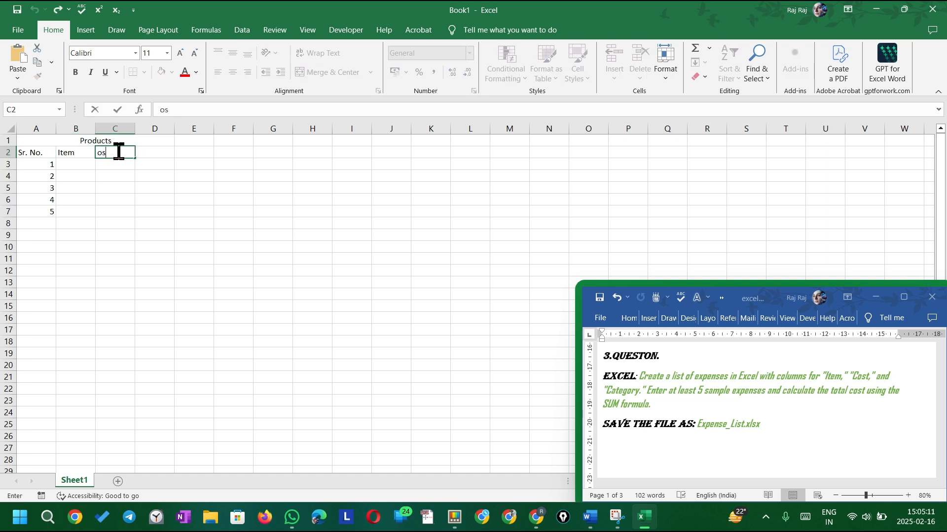
type("t")
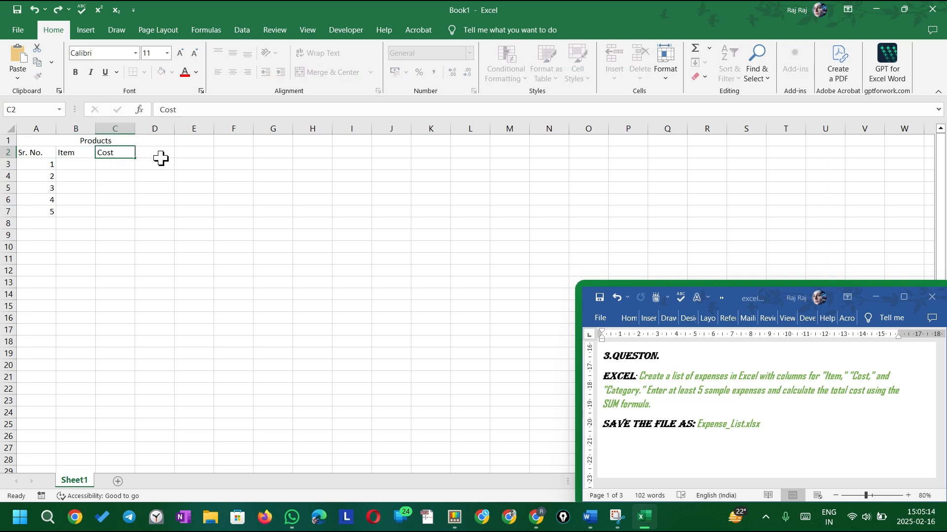
left_click(161, 157)
type("Category")
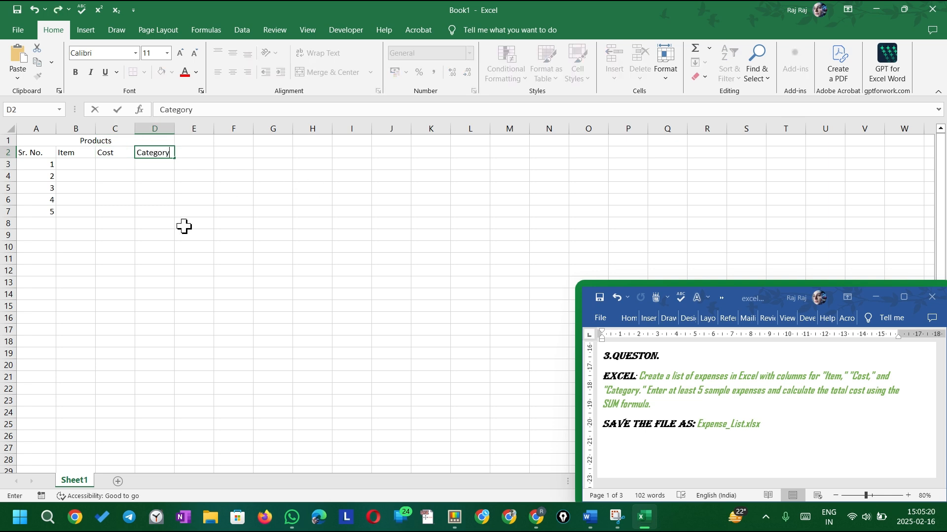
Fill in the first expense in row 3 with item Rice, cost 50 and category Whole Grain.
left_click(85, 163)
type("Rice")
left_click(116, 166)
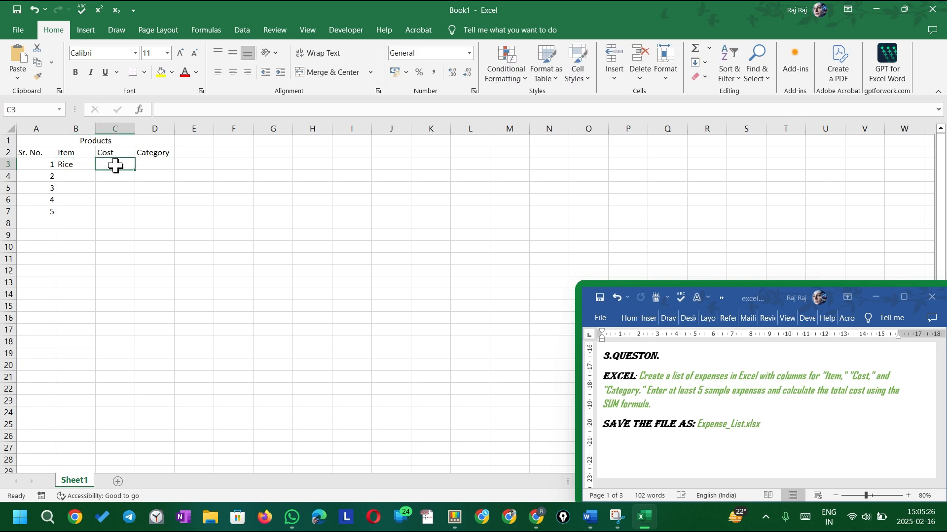
type("50")
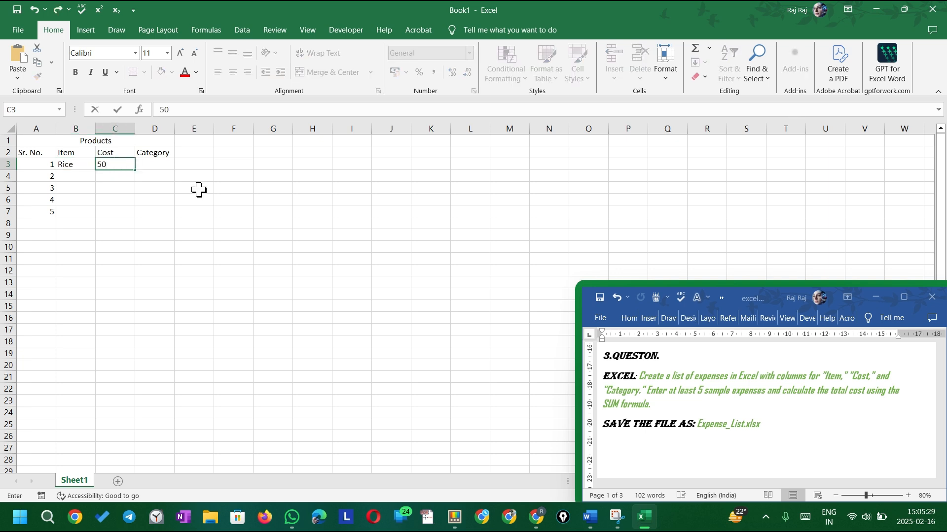
left_click(155, 165)
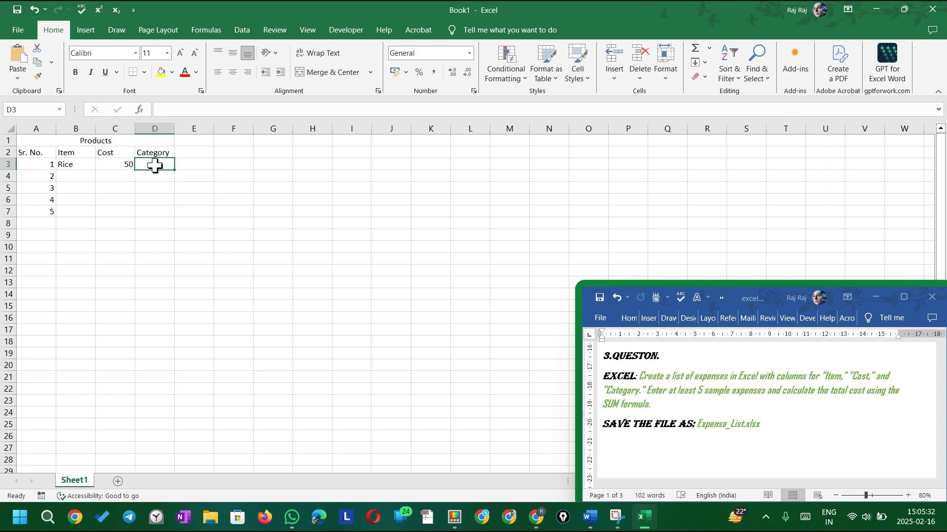
type("Whole Grain")
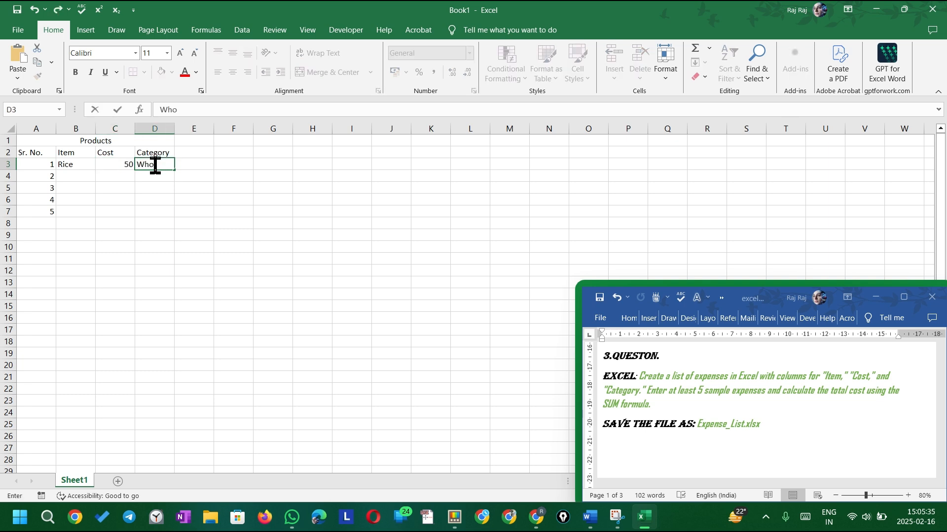
Fill in the second expense in row 4 with item Tomato, cost 30 and category Vegetable.
left_click(74, 177)
type("Tomato")
left_click(112, 176)
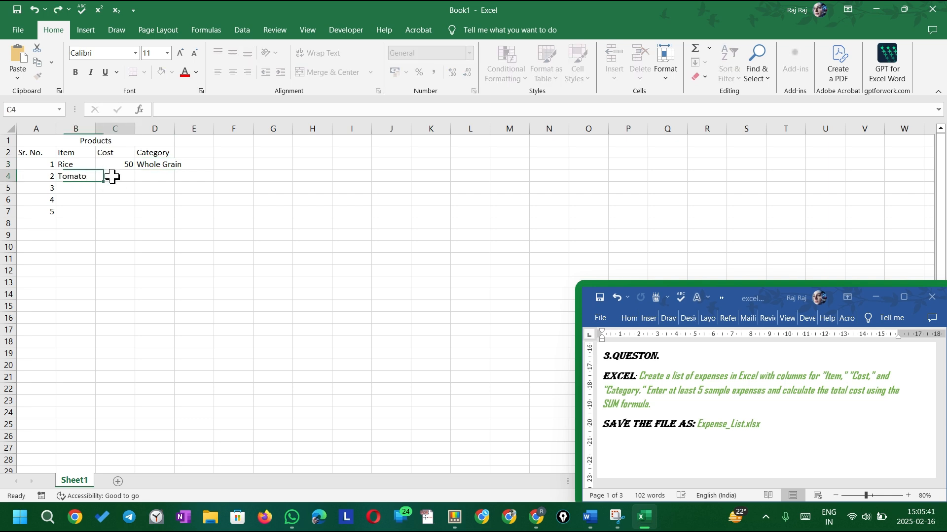
type("39")
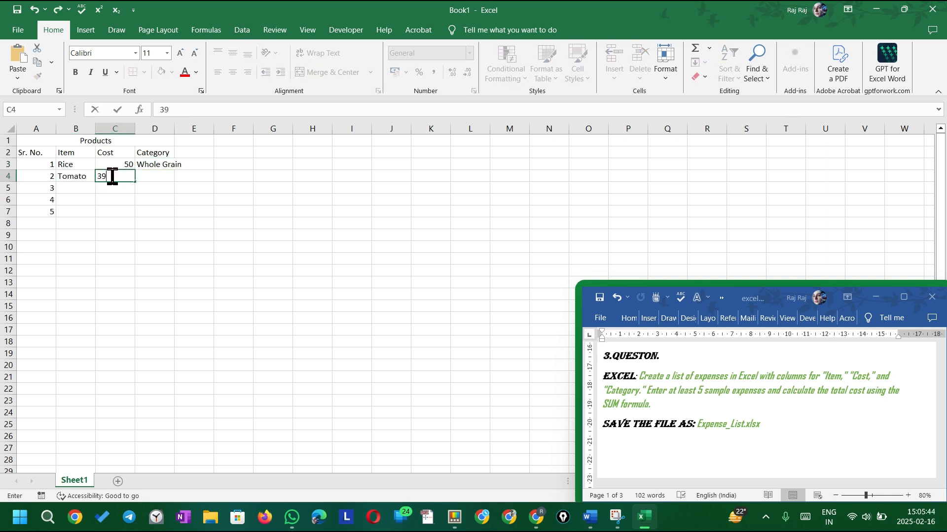
key("Tab")
type("Veg")
Enter Apple as the third item in B5 and move on to its cost cell.
left_click(81, 191)
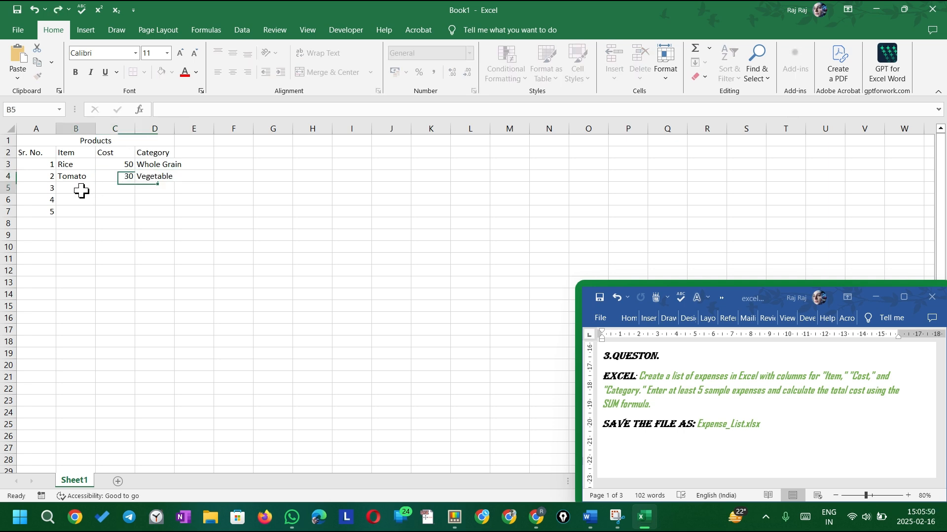
type("Apple")
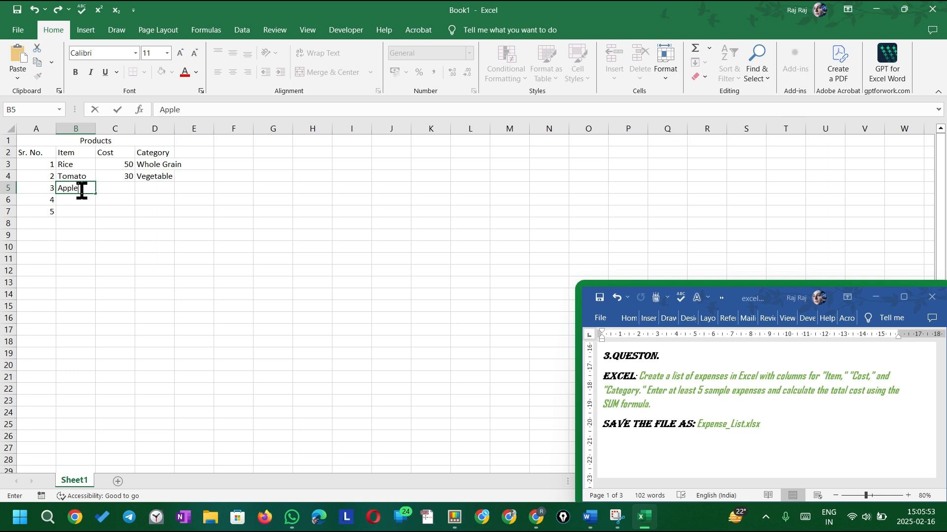
key("Tab")
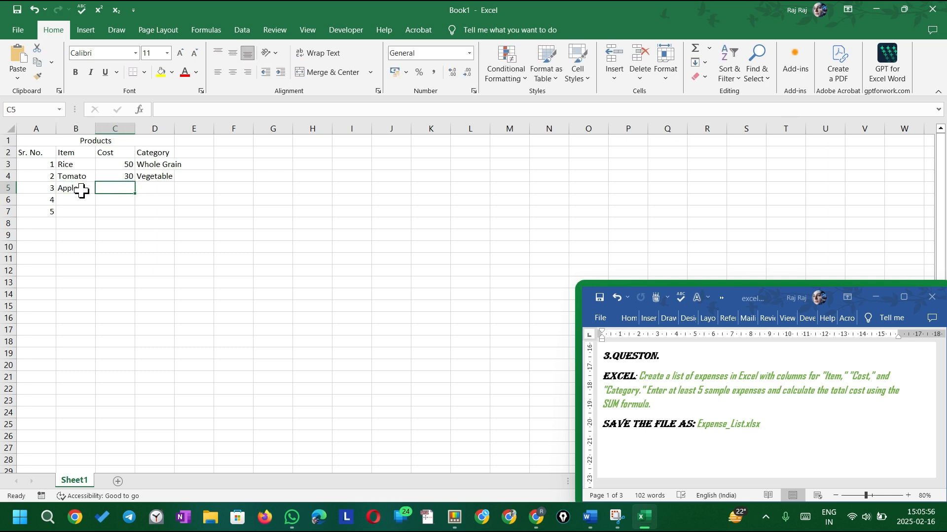
type("1")
key("Tab")
type("80")
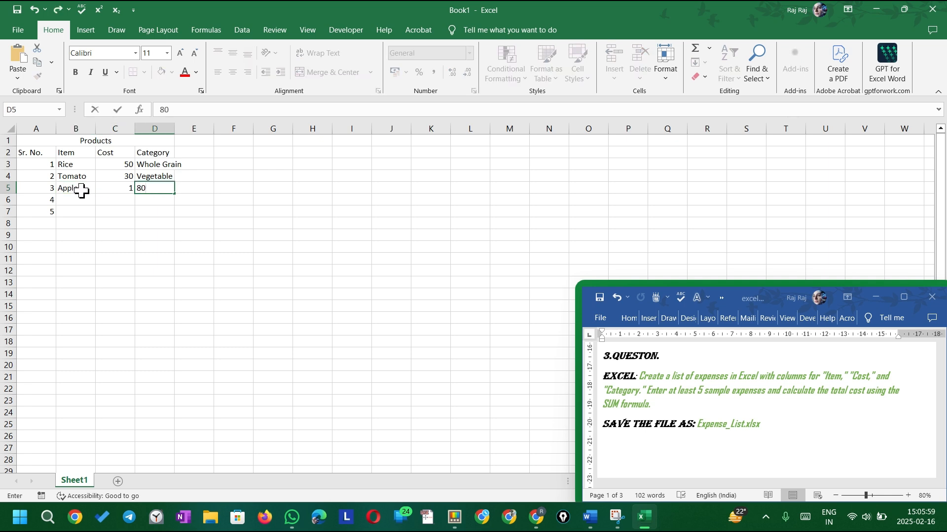
left_click(124, 187)
key("BackSpace")
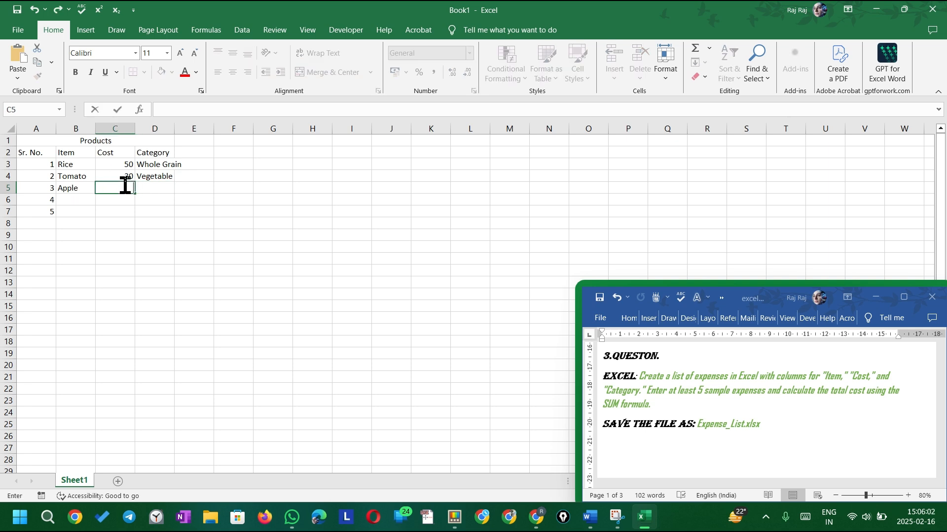
Enter 180 as the cost of Apple in C5 and Fruit as its category in D5.
type("180")
key("Tab")
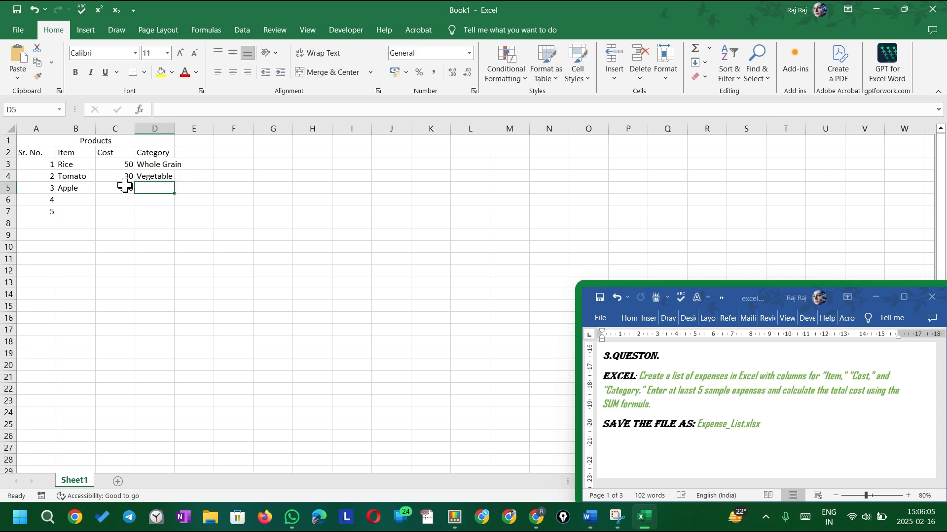
type("Fruit")
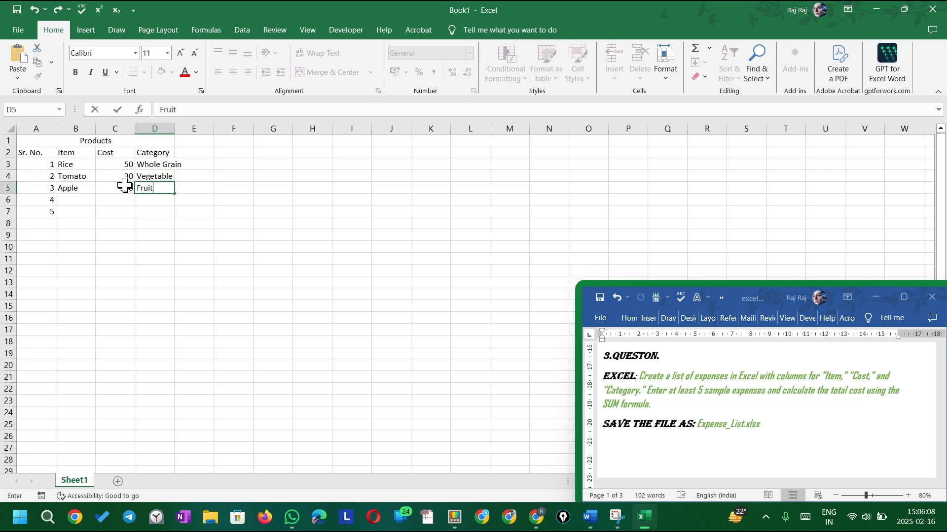
Fill in the fourth expense in row 6 with item Wheat, cost 40 and category "Whoole Grain".
left_click(72, 200)
type("Wheat")
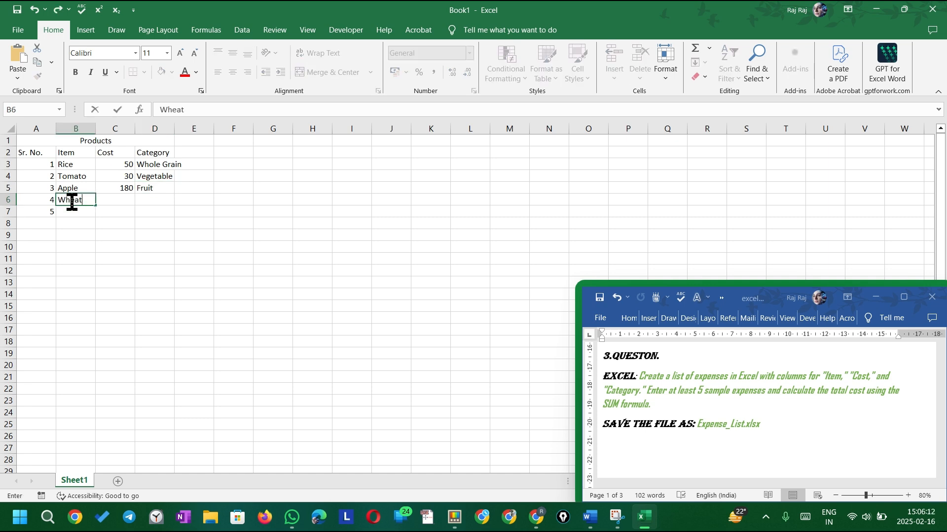
left_click(121, 200)
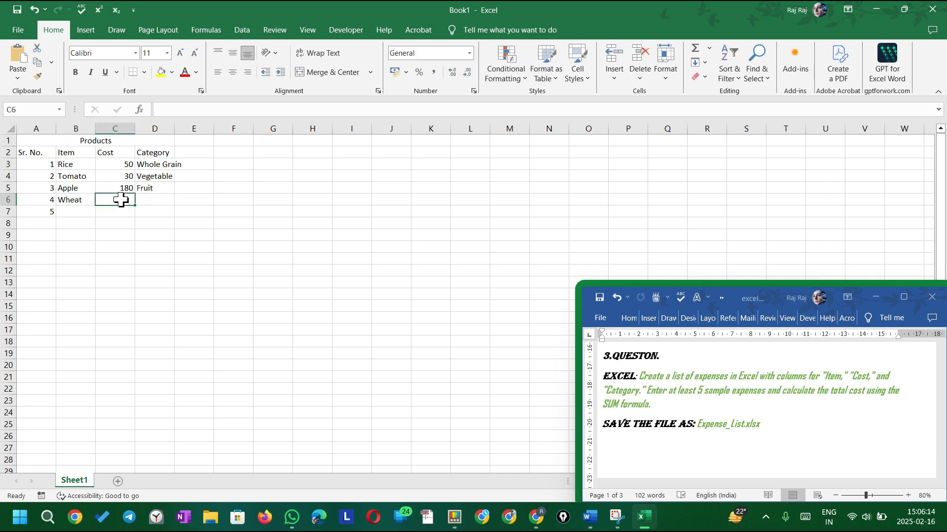
type("40")
left_click(154, 200)
type("Who")
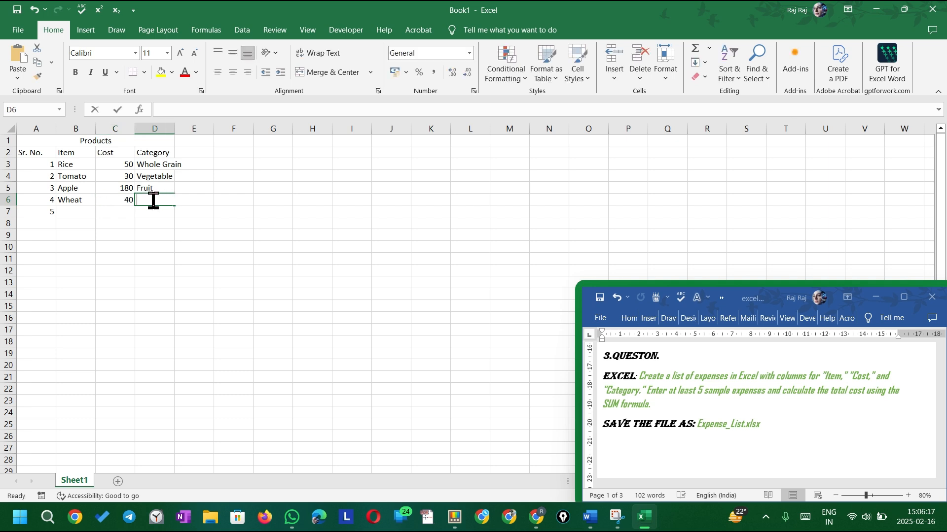
type("ole grain")
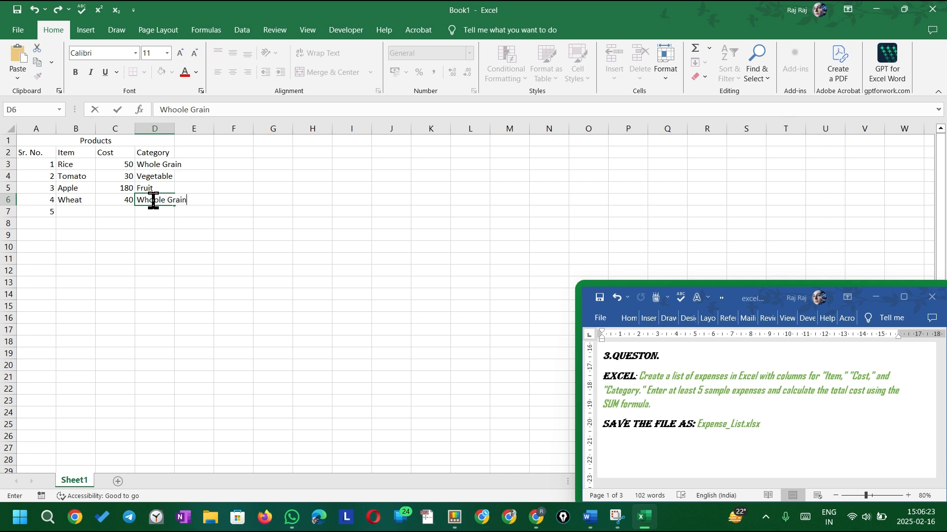
Fill in the fifth expense in row 7 with item Potato, cost 30 and category Vegetable.
left_click(74, 212)
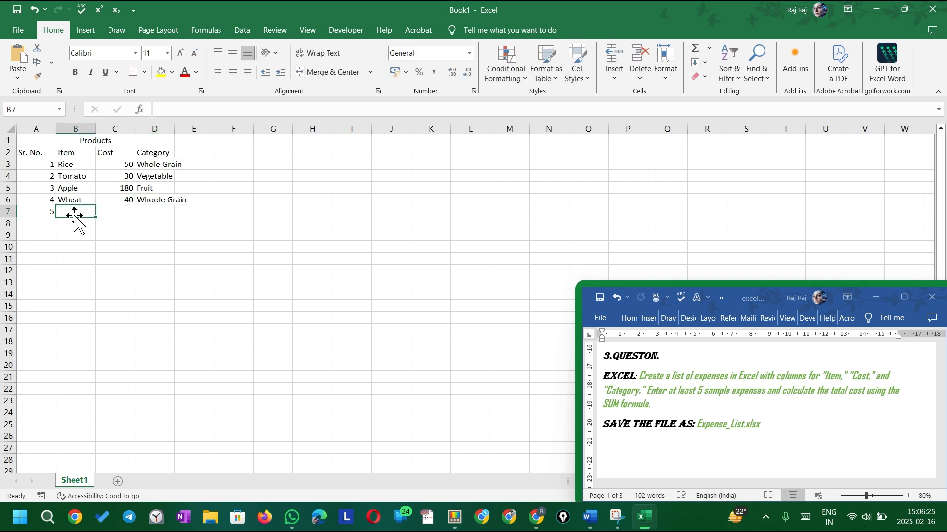
type("Potato")
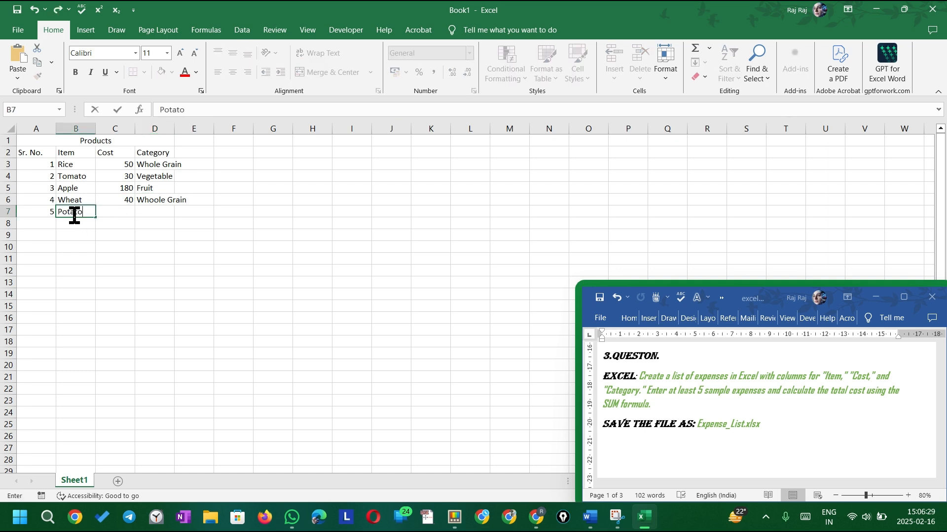
left_click(122, 213)
type("30")
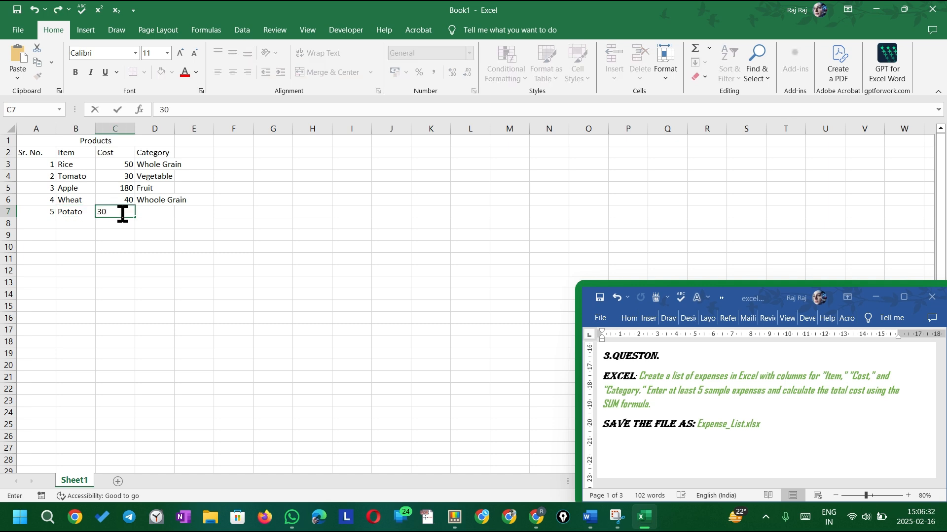
key("Tab")
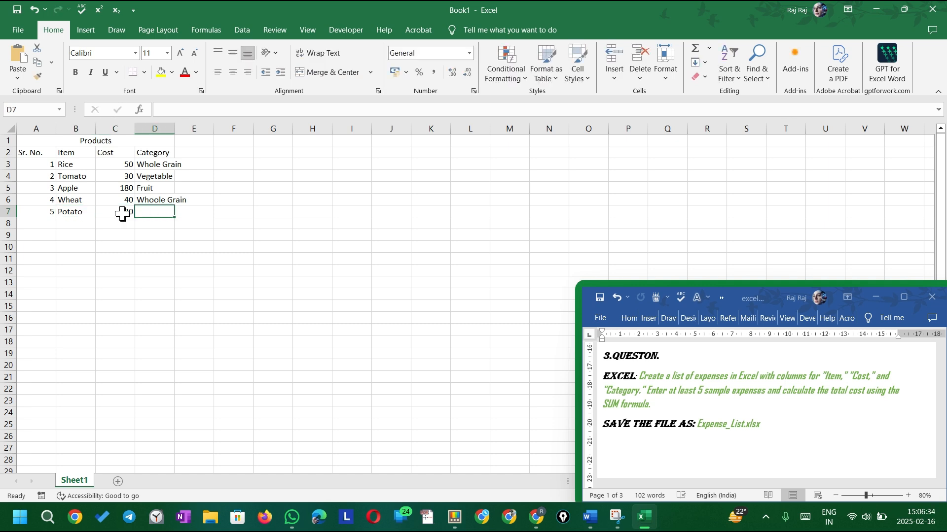
type("Ve")
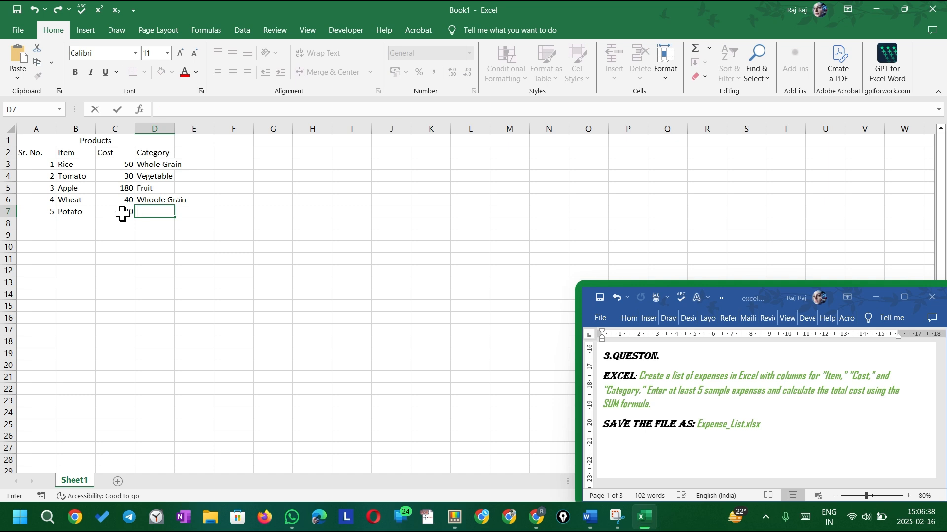
key("Return")
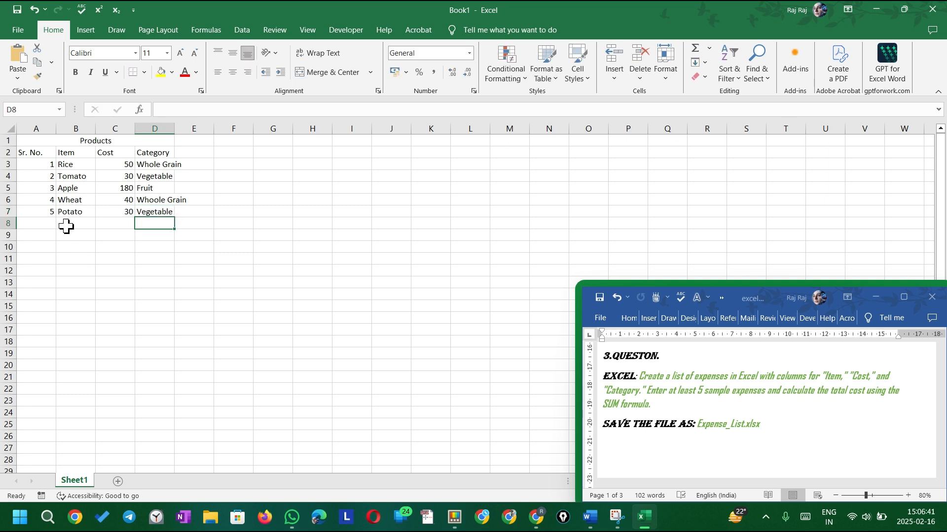
Label cell B8 "Sum" below the items and move on to the cost cell C8.
left_click(66, 226)
type("Sum")
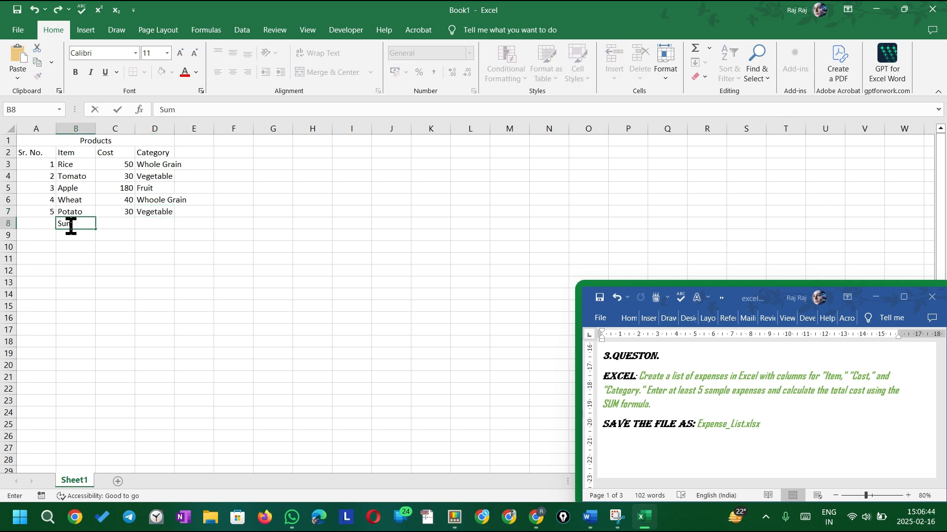
left_click(126, 223)
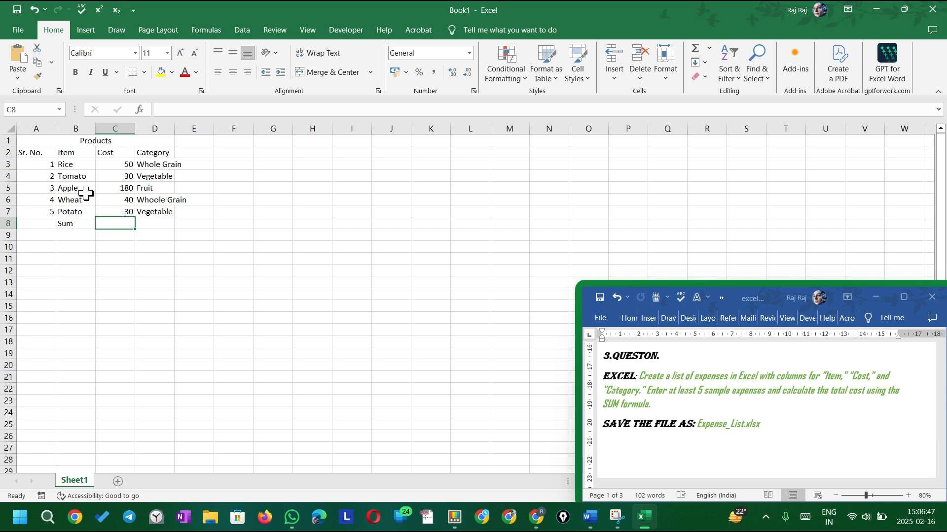
Apply All Borders and Thick Outside Borders to the expense list in A1:D8.
left_click_drag(27, 141, 148, 223)
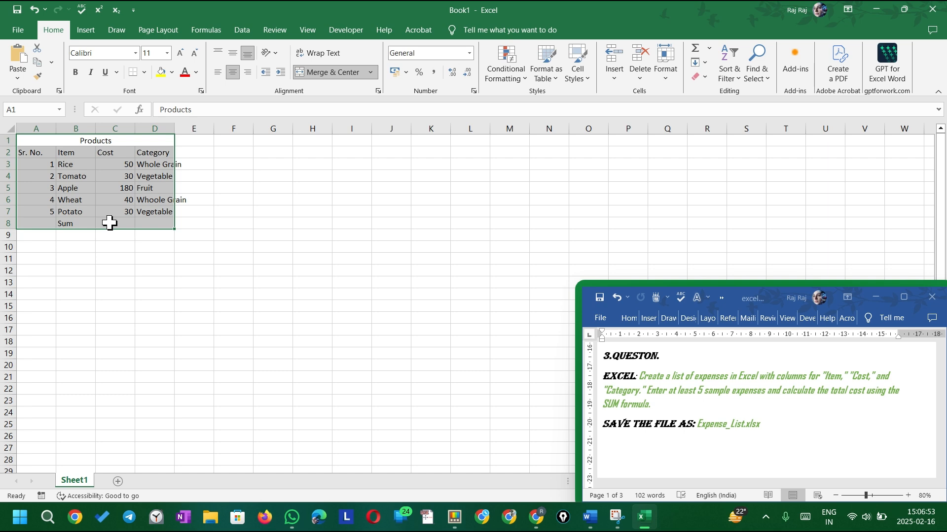
left_click(144, 72)
left_click(157, 182)
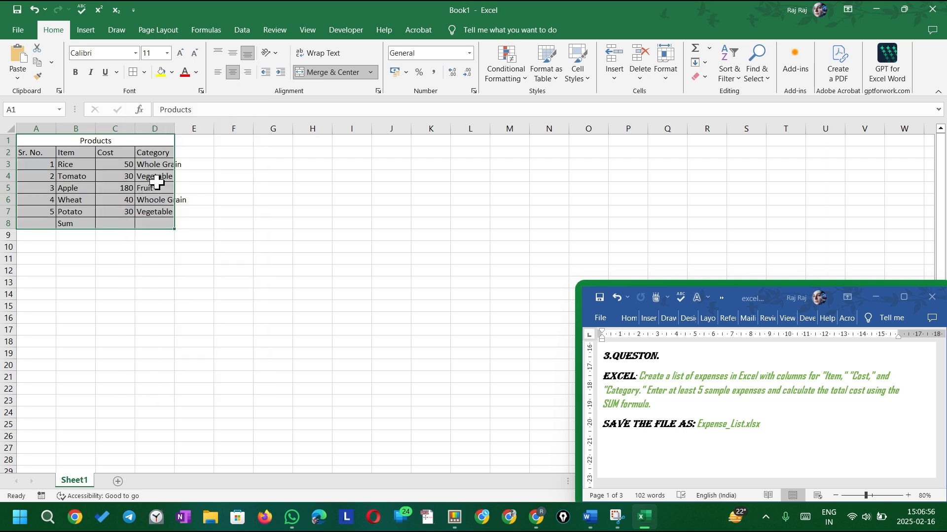
left_click(143, 73)
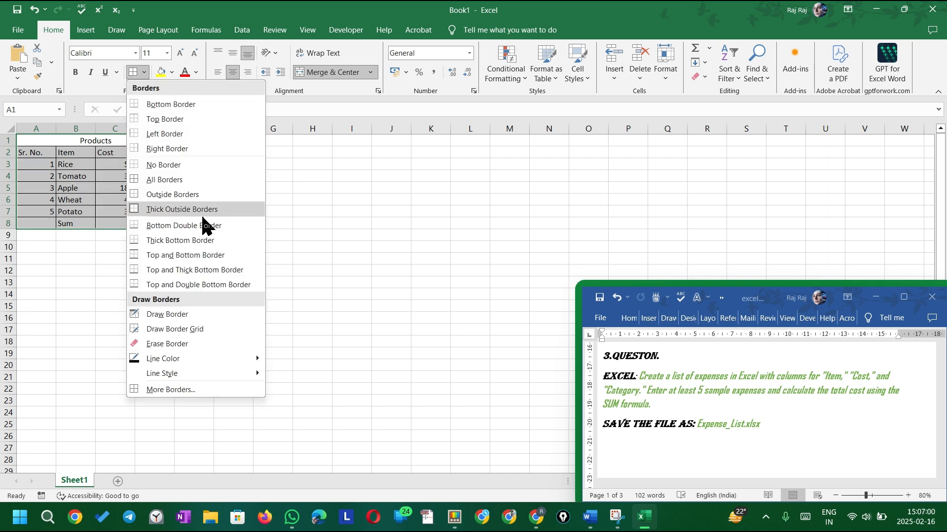
left_click(156, 210)
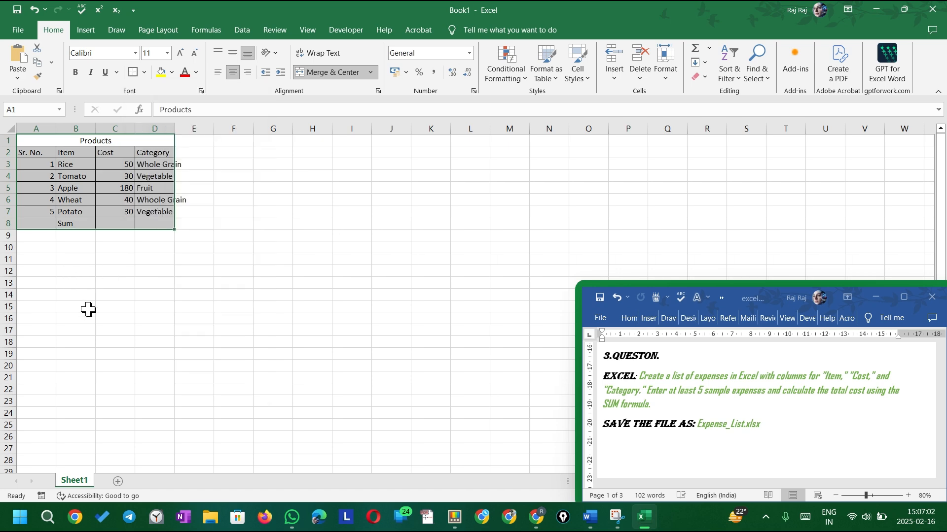
left_click(153, 339)
Set the Products title in row 1 to the Algerian font and increase its font size by four steps.
left_click(93, 141)
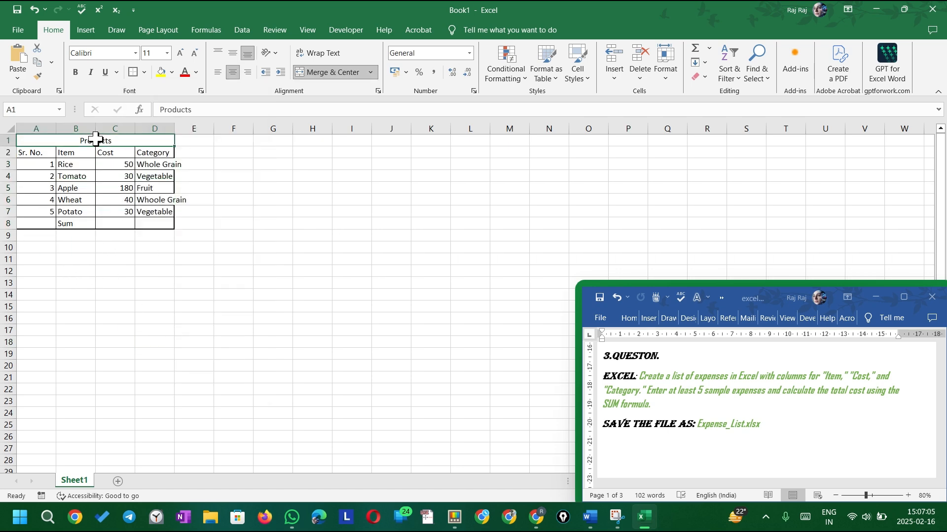
left_click(135, 52)
left_click(122, 144)
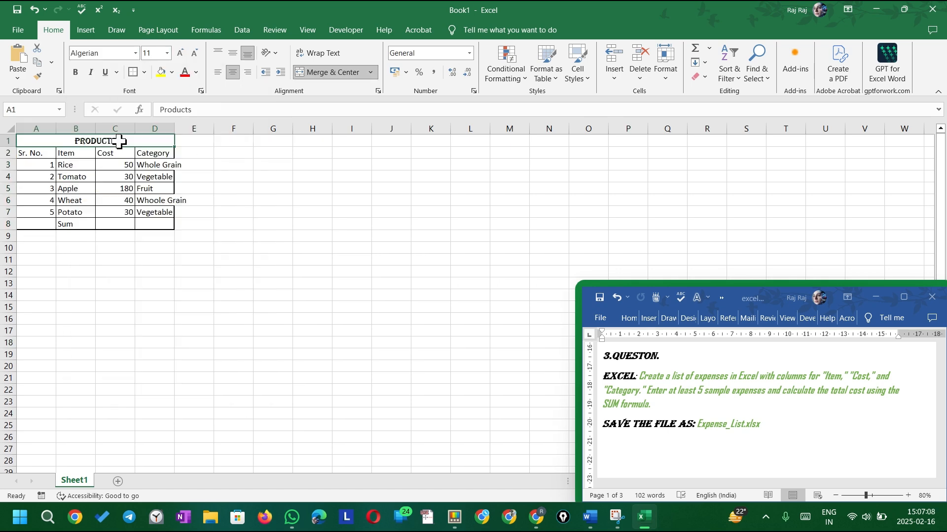
left_click(181, 51)
left_click(181, 52)
left_click(181, 52)
left_click(180, 52)
Format the column headers in A2:D2 in Arial Black at size 14.
left_click_drag(27, 163, 149, 163)
left_click(135, 53)
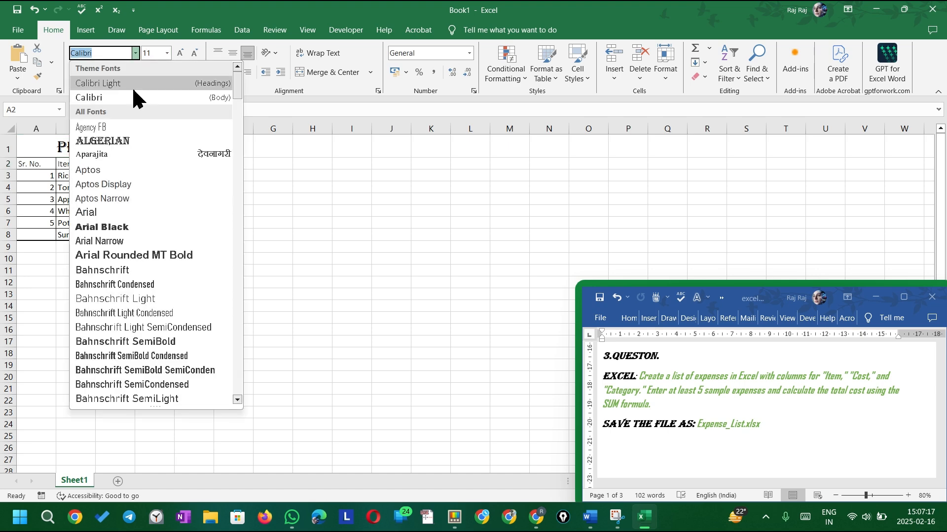
left_click(127, 227)
left_click(180, 52)
left_click(181, 52)
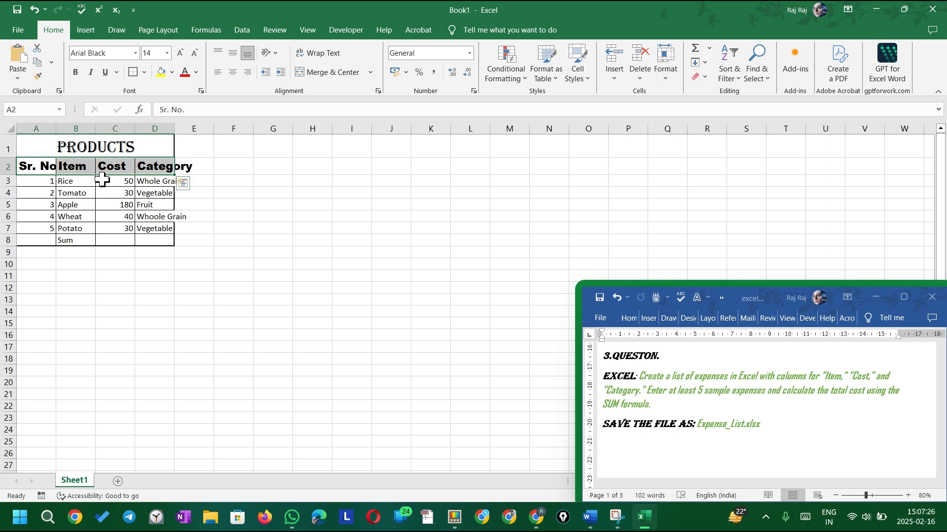
Give the header row A2:D2 a black fill and white font colour.
left_click(172, 73)
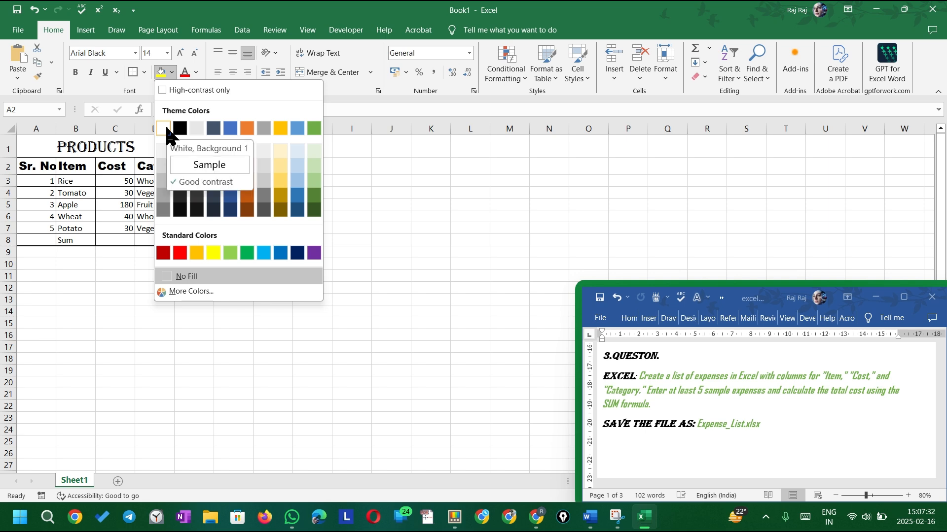
left_click(179, 131)
left_click(196, 72)
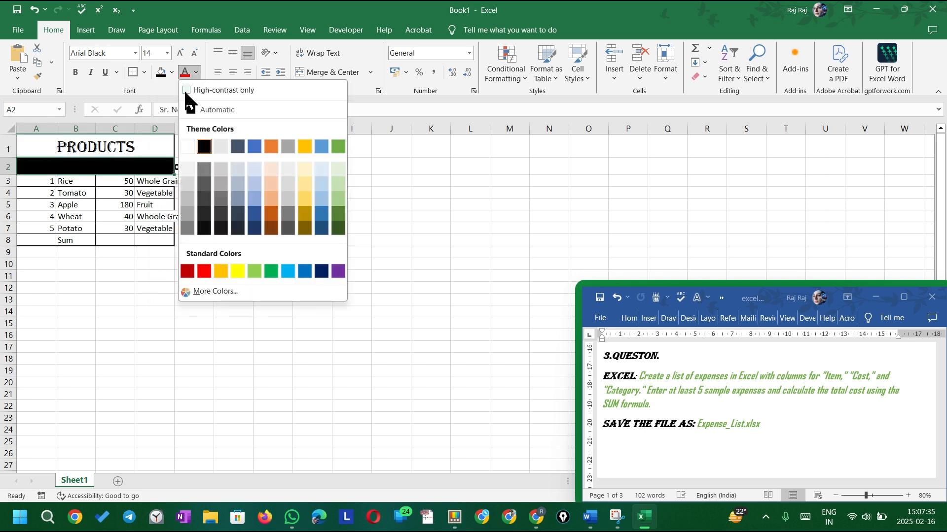
left_click(188, 146)
left_click(38, 181)
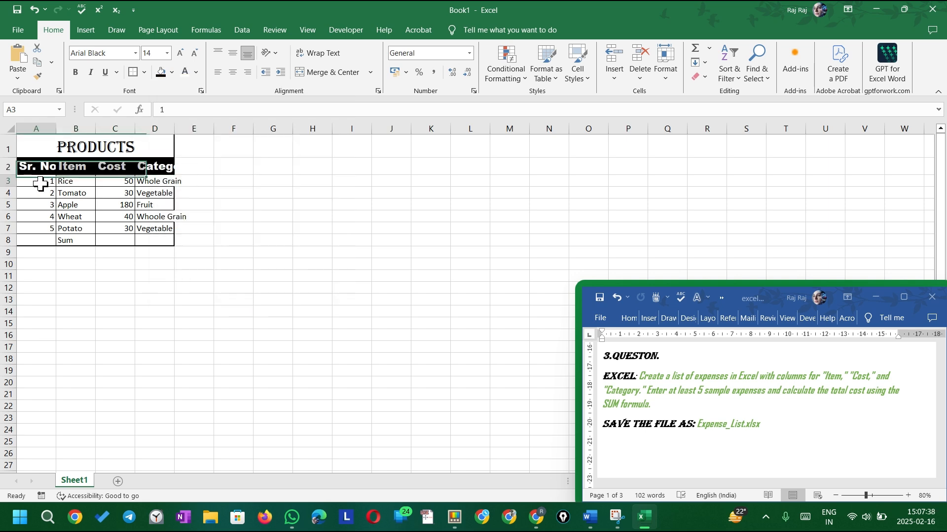
Autofit the widths of columns A through D to their contents.
double_click(56, 128)
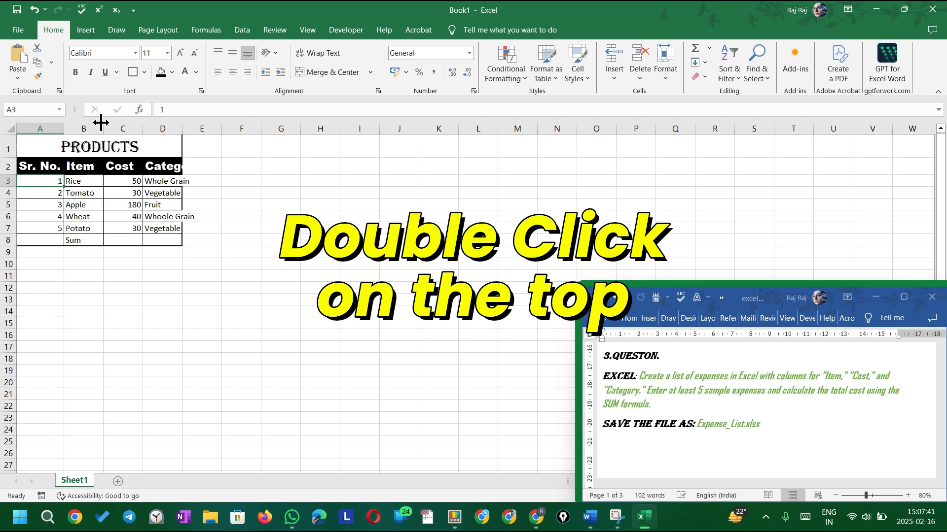
double_click(102, 123)
double_click(136, 125)
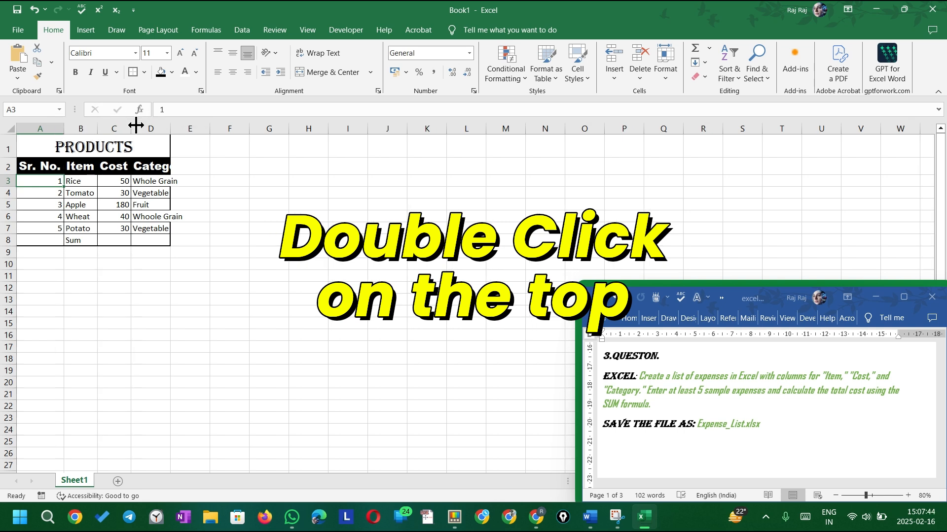
double_click(170, 128)
left_click(202, 288)
Enter the note "Double click on" in cell F2 beside the list.
double_click(255, 169)
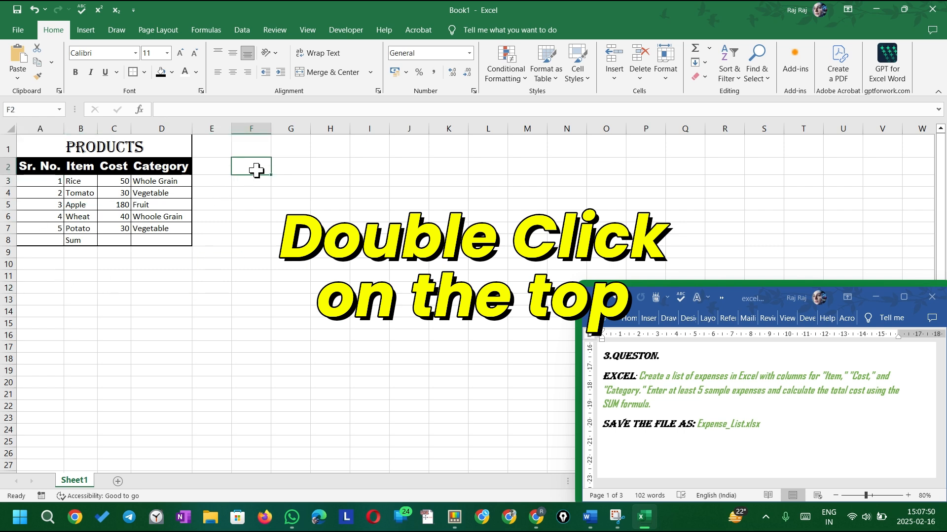
type("Double click on")
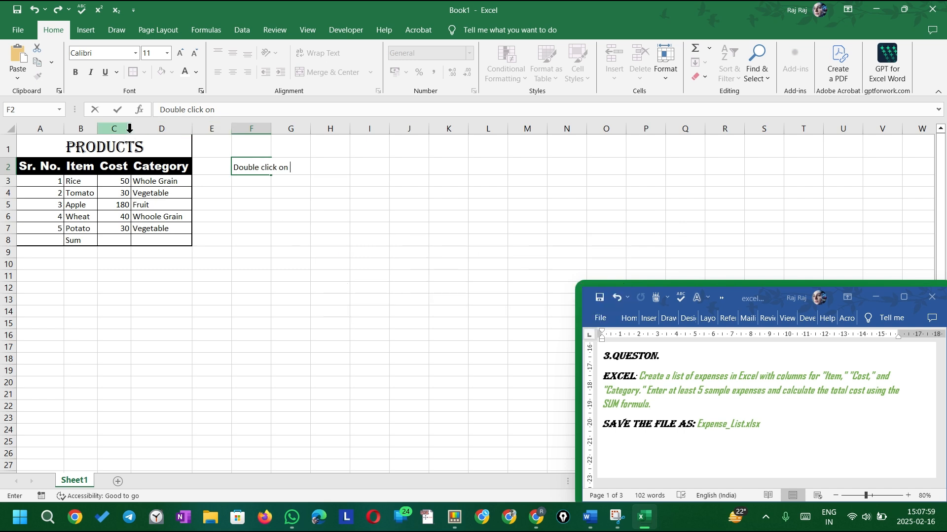
left_click(288, 171)
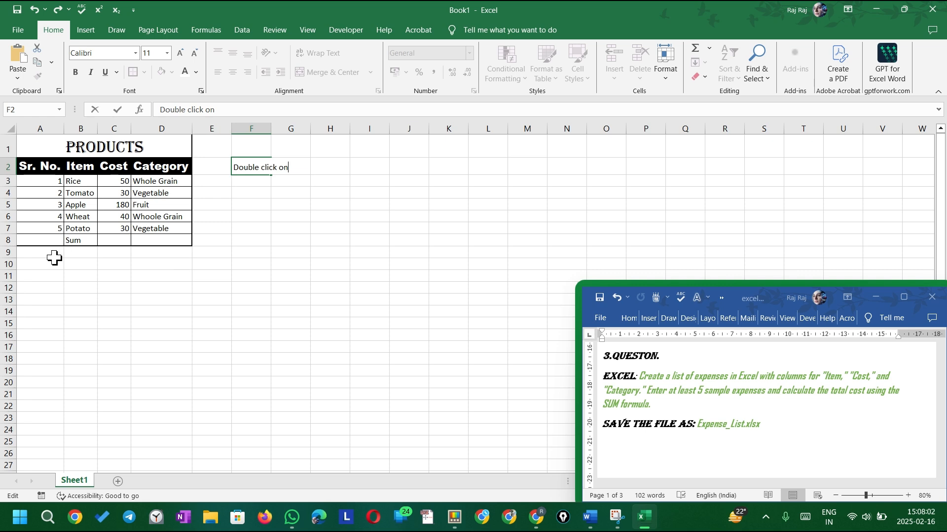
Format the range A3:D8 as a table with the light orange banded style, letting a header row be added.
left_click_drag(44, 182, 169, 244)
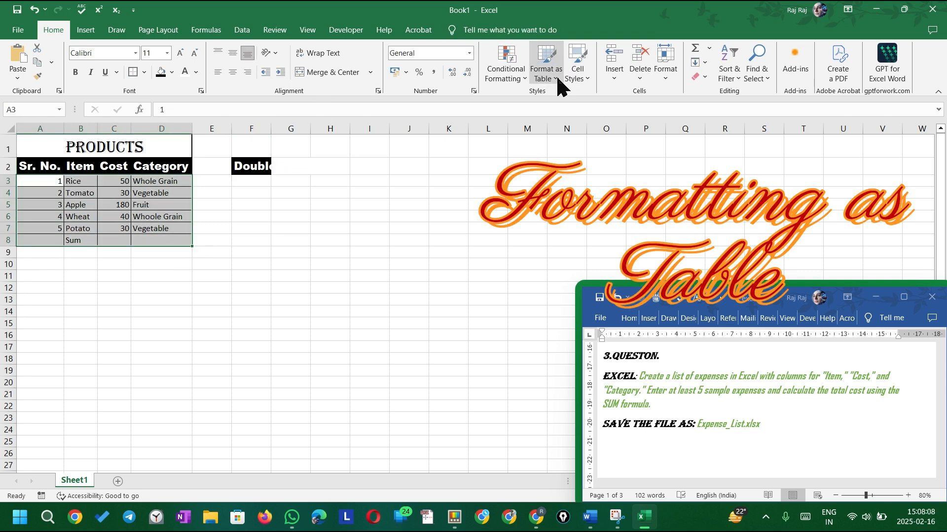
left_click(588, 80)
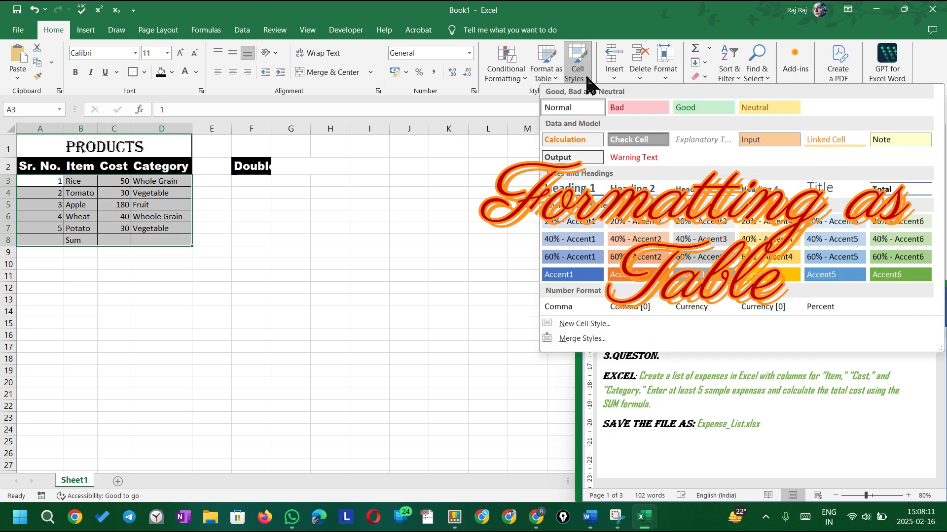
left_click(559, 79)
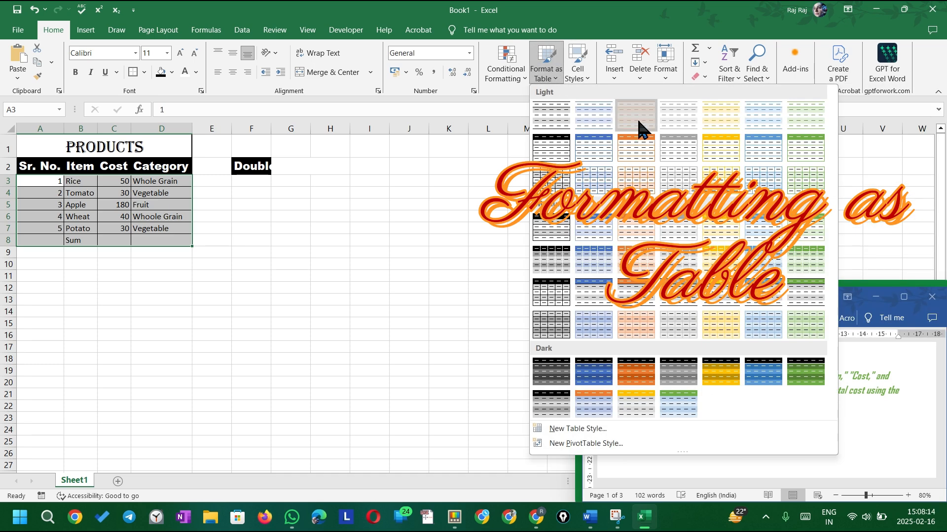
left_click(639, 130)
left_click(414, 353)
left_click(300, 328)
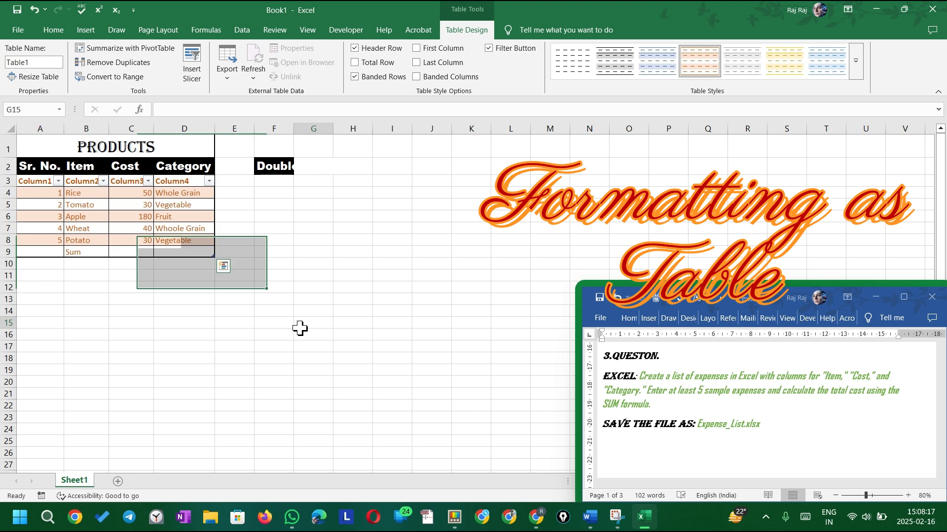
Remove the filter buttons from the table's header row A3:D3.
left_click(49, 182)
left_click_drag(49, 183, 182, 182)
key("ctrl+shift+l")
Enter the note "shortuct to remove is Ctrl + shift + L" in cell F5.
left_click(275, 204)
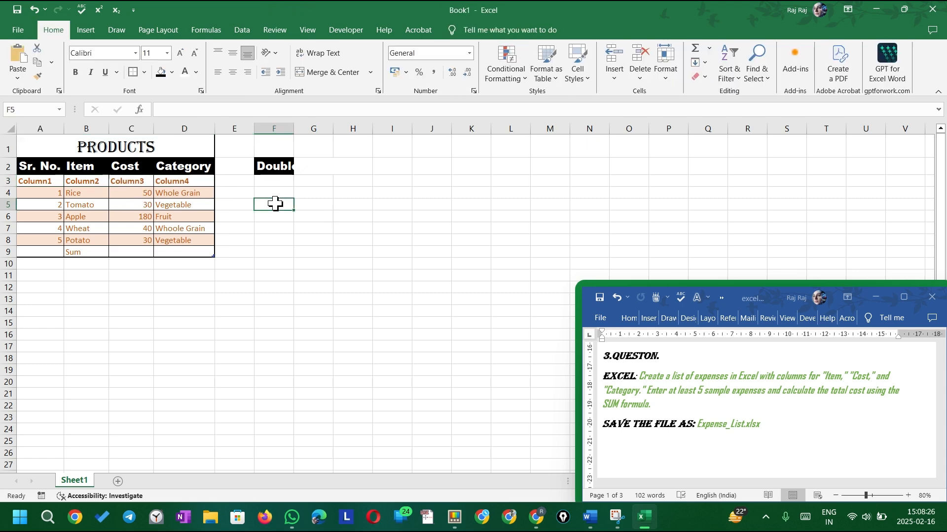
type("shortuct to remove is ")
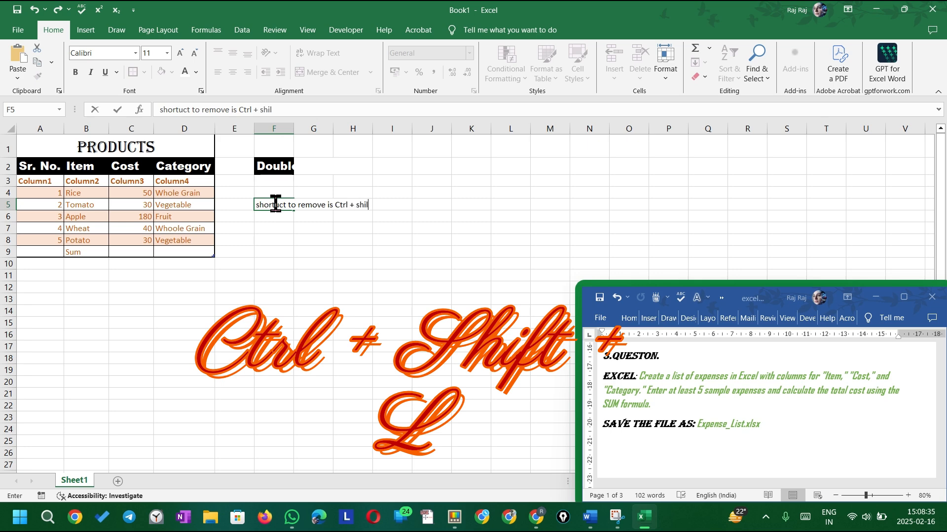
type("Ctrl + shift + L")
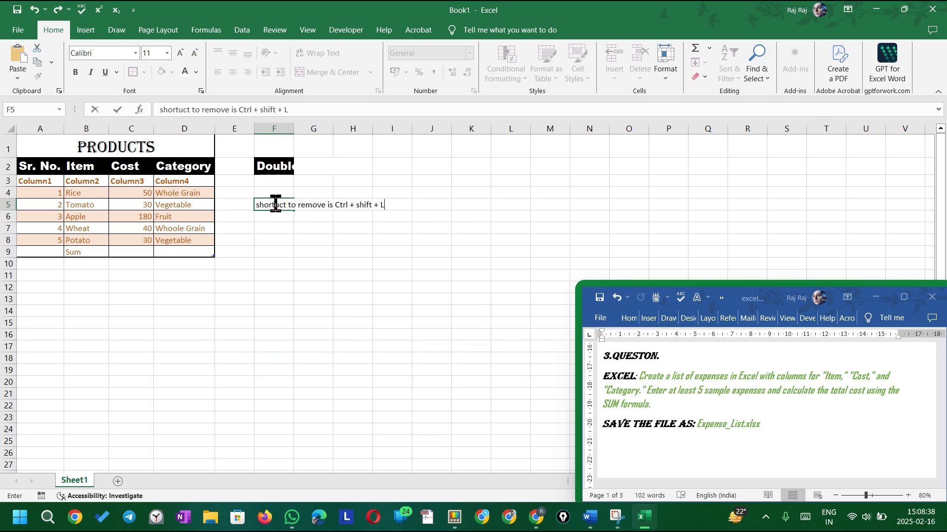
key("Return")
left_click(326, 263)
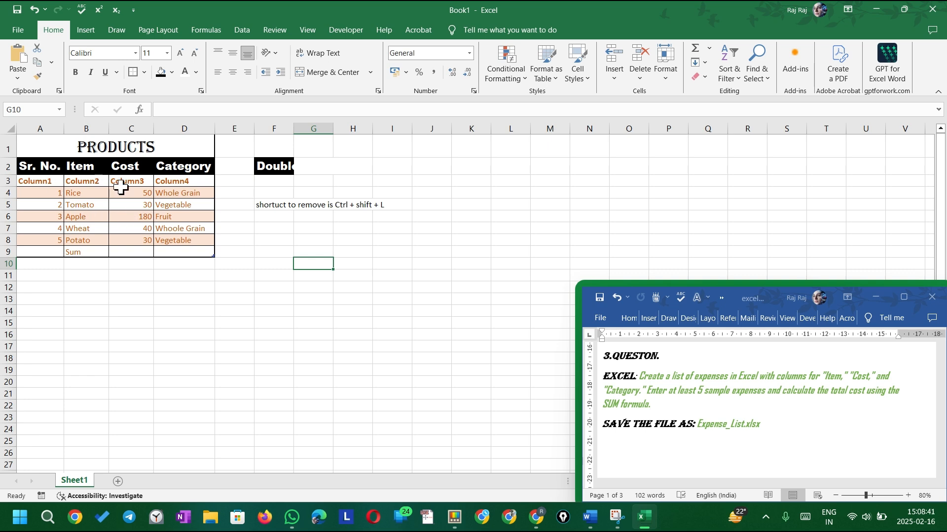
Delete the table columns spanned by the header cells A3:D3.
left_click_drag(35, 181, 166, 181)
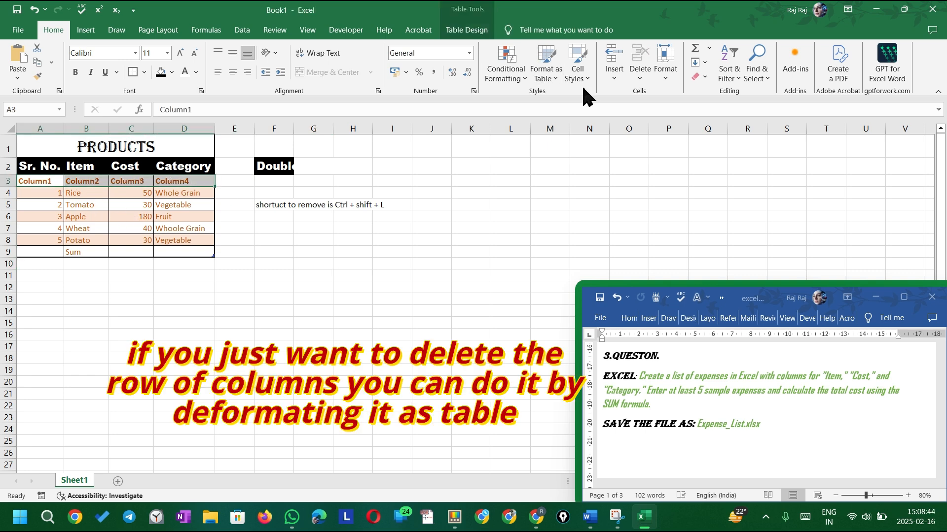
left_click(642, 72)
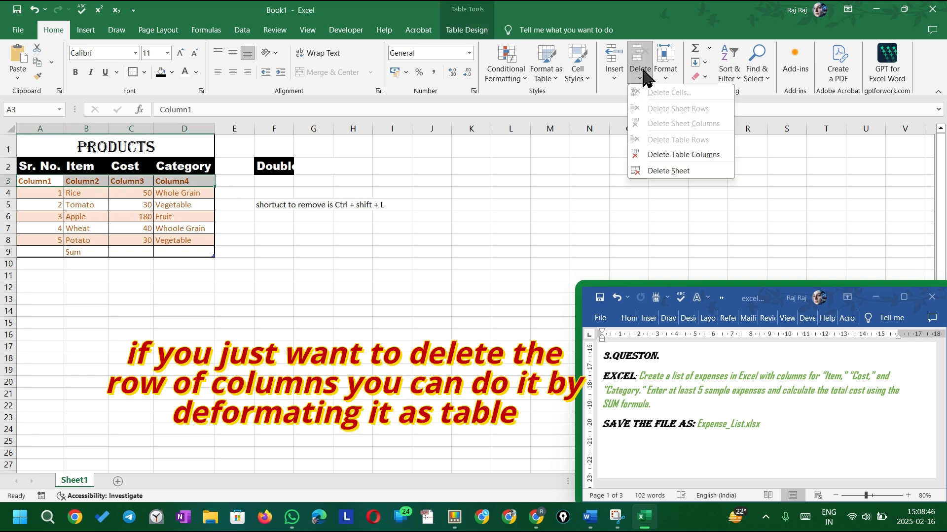
left_click(663, 156)
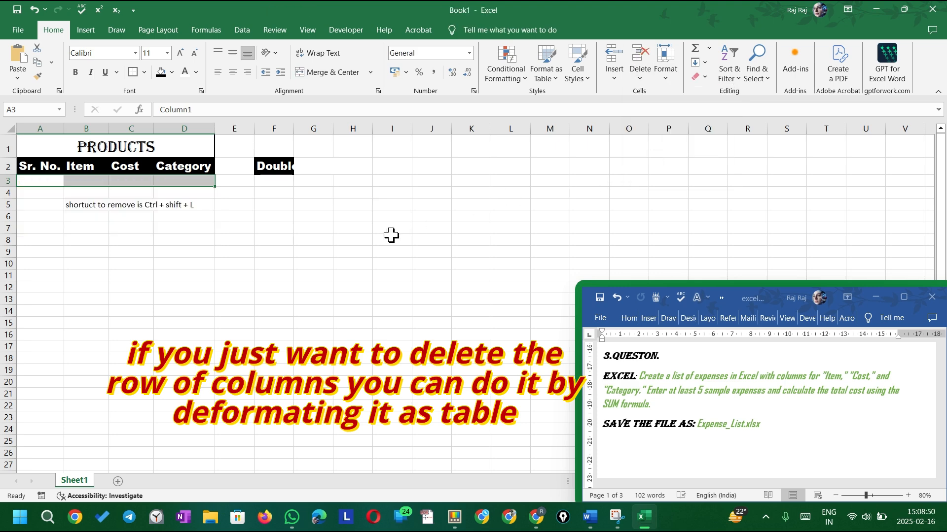
Undo the table column deletion, and restyle the table with the first light style, with black text and grey banding.
key("ctrl+z")
left_click_drag(42, 181, 186, 179)
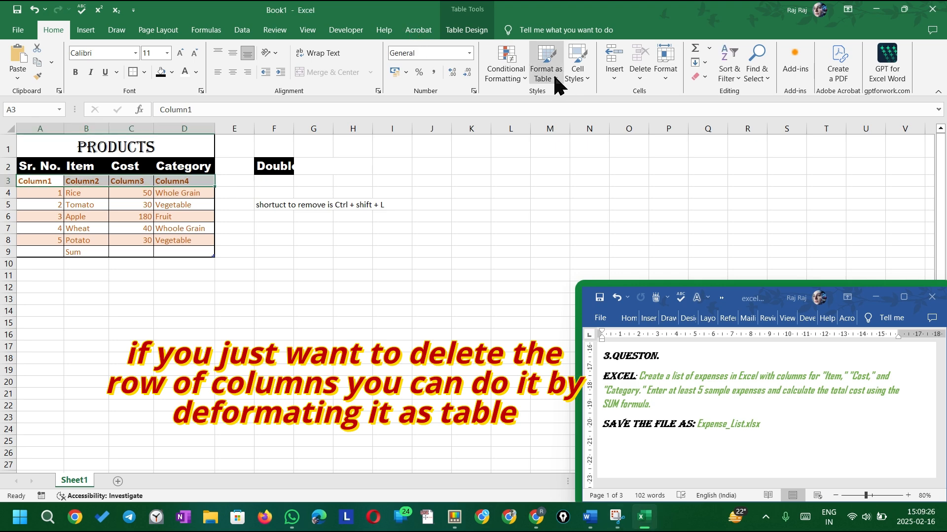
left_click(554, 77)
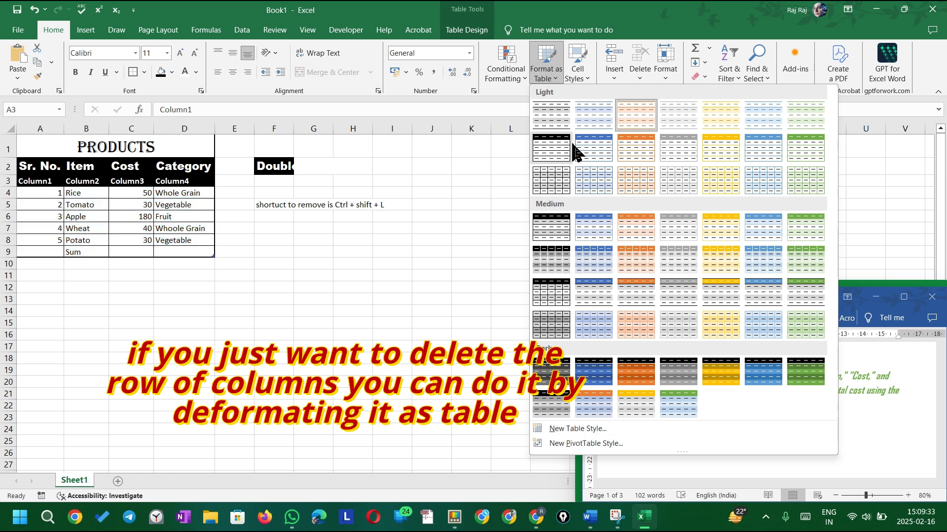
left_click(548, 120)
left_click(347, 308)
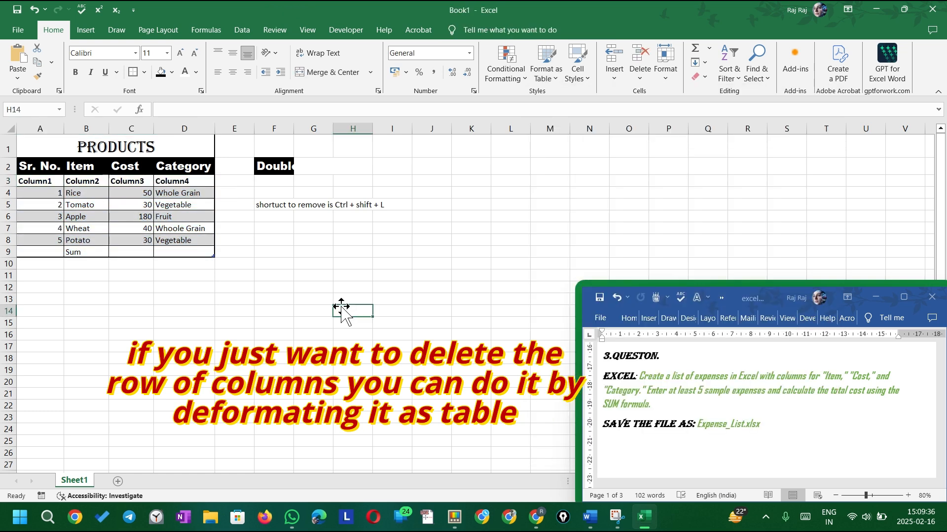
Centre the contents of the range A1:D9 horizontally in their cells.
left_click_drag(48, 146, 164, 252)
left_click(232, 73)
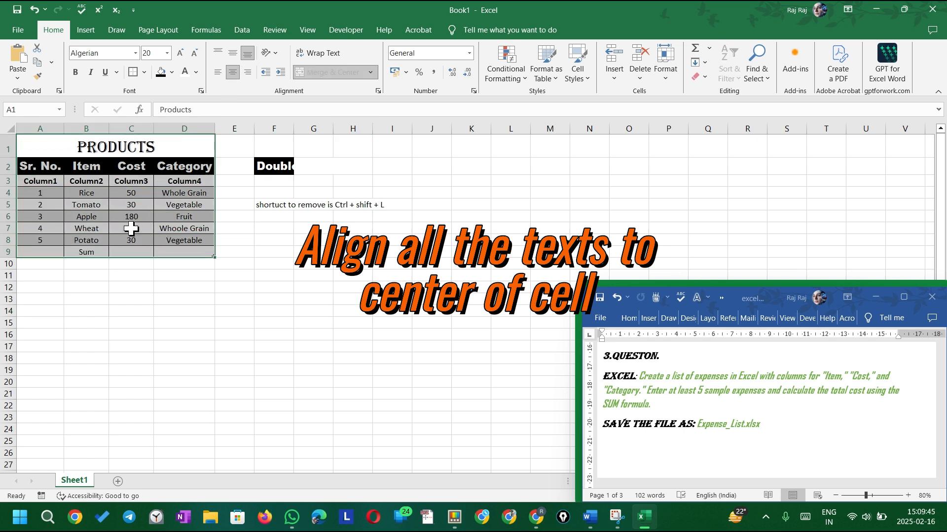
left_click(168, 394)
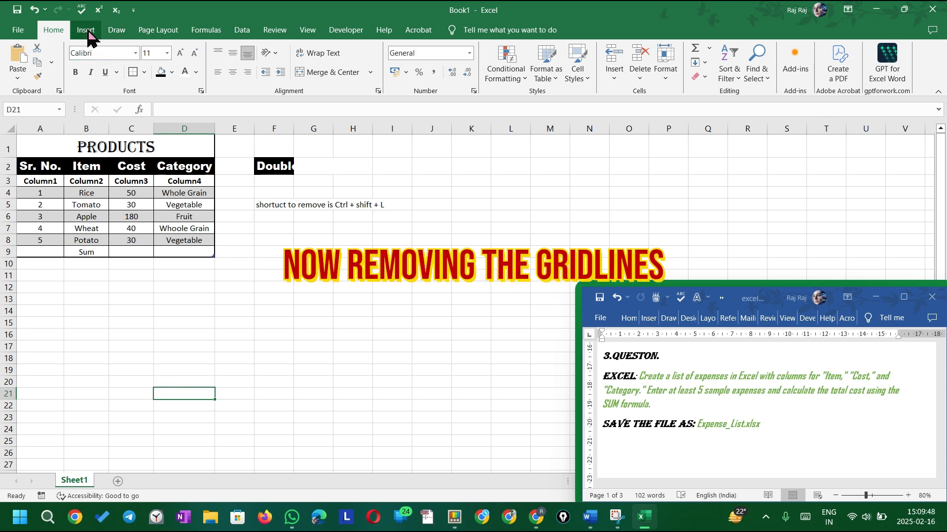
Hide the worksheet gridlines and autofit the width of column F to its contents.
left_click(311, 30)
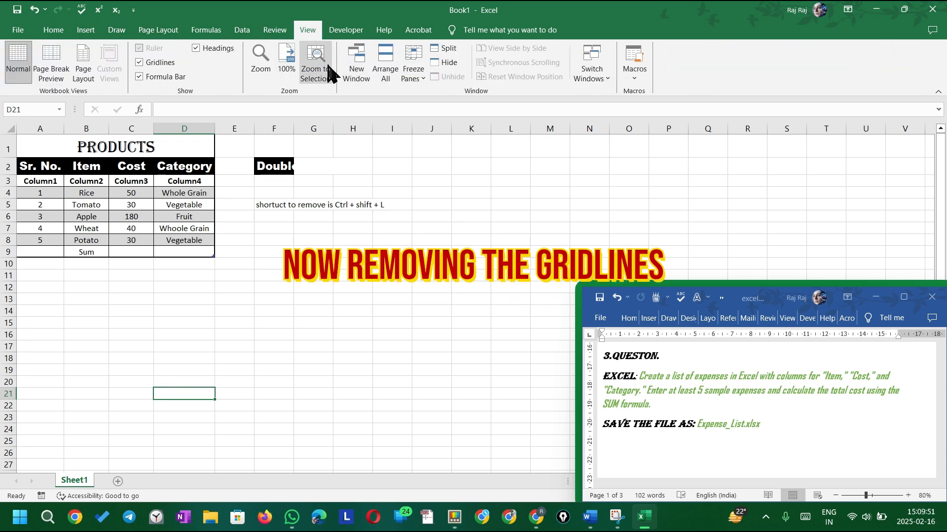
left_click(139, 62)
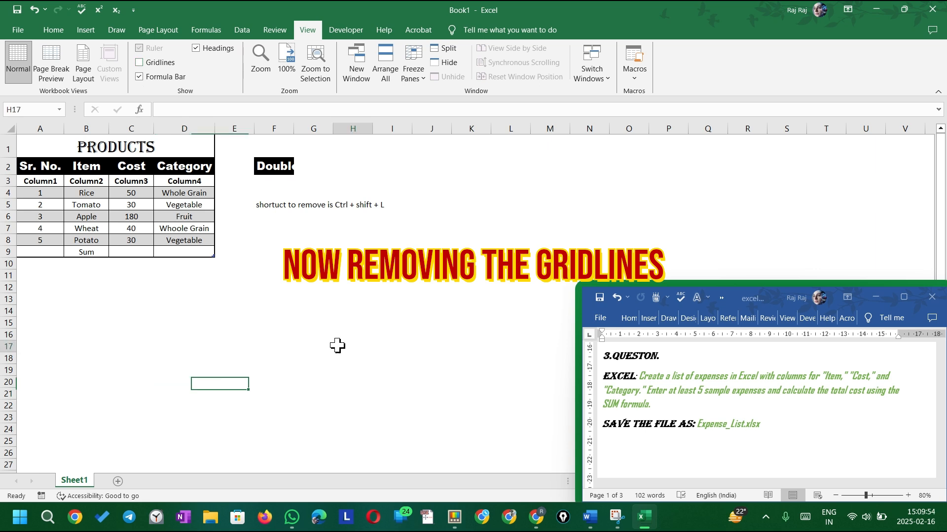
left_click(275, 168)
double_click(294, 128)
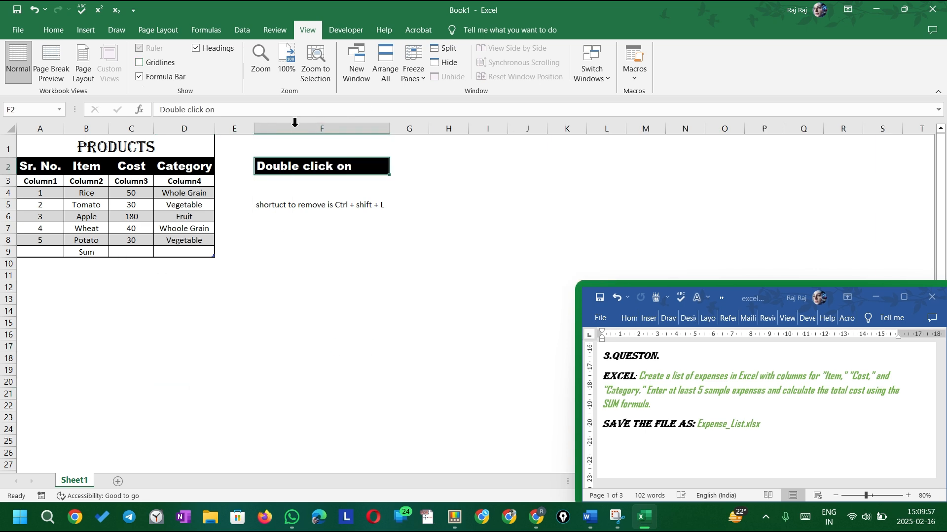
left_click(261, 205)
left_click(319, 279)
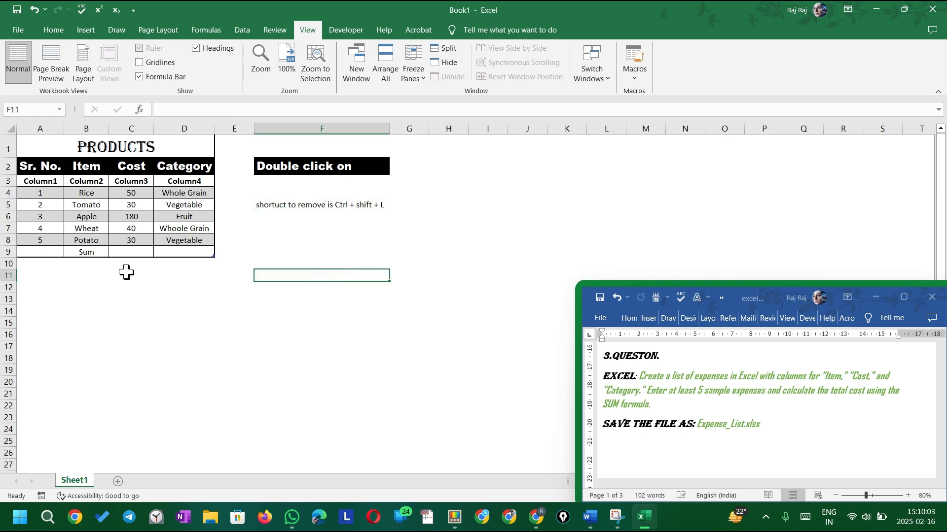
Enter the formula =SUM(C4:C8) in cell C9 to total the costs.
left_click(121, 253)
type("=")
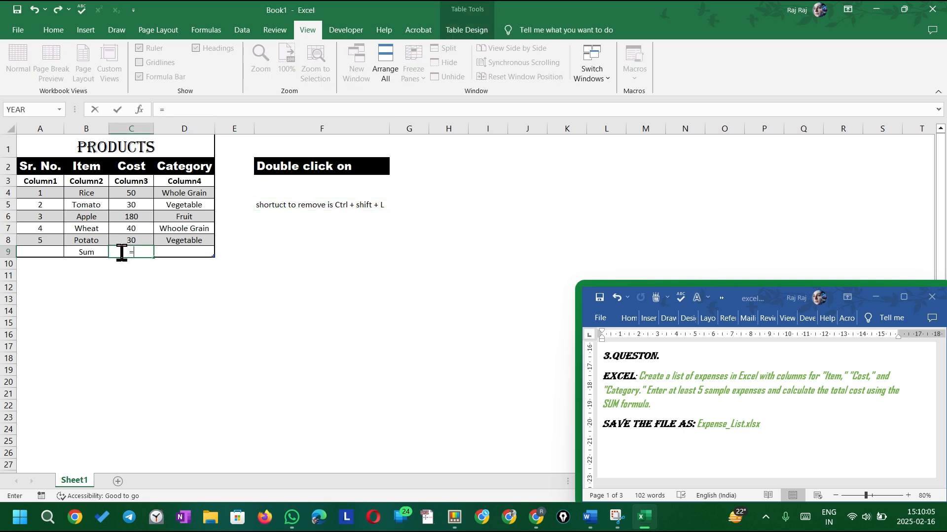
type("Sum(")
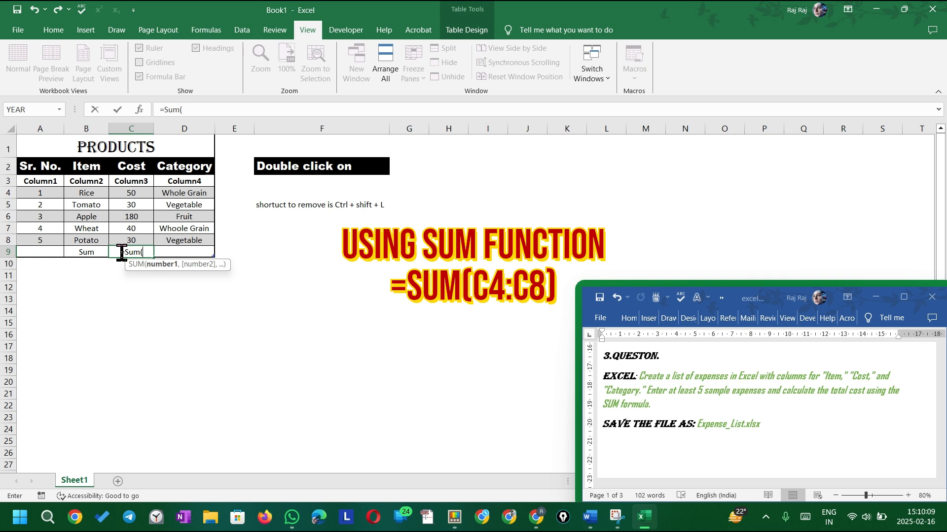
left_click(129, 191)
left_click_drag(130, 194, 163, 241)
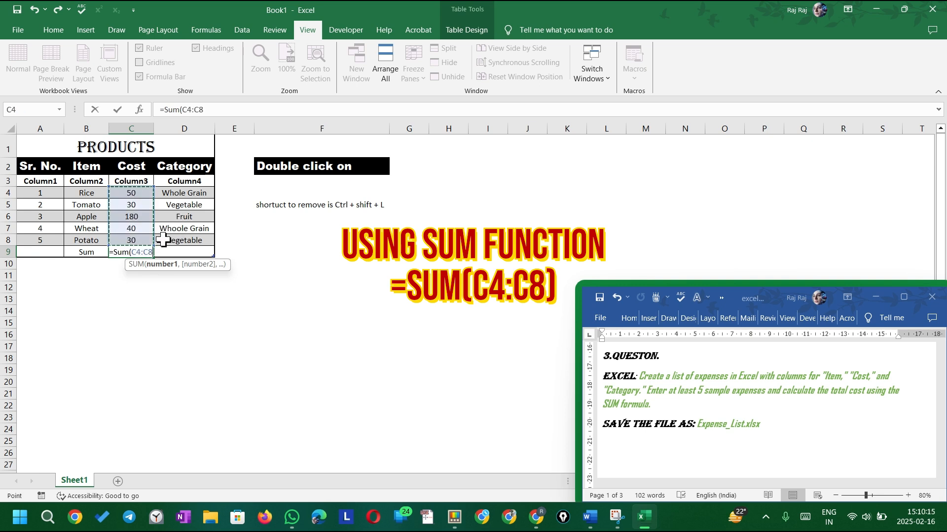
type(")")
key("Return")
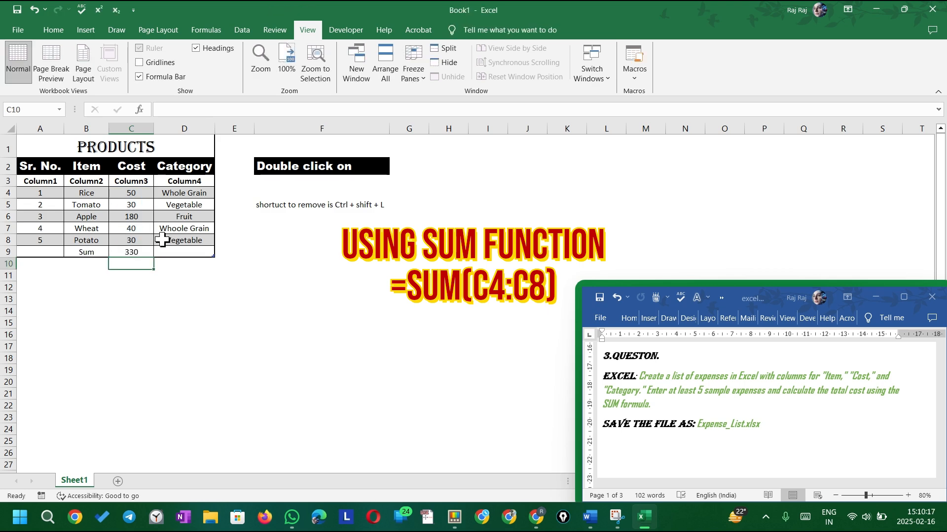
Add a border around the total cell C9 and apply the Accent2 cell style to it.
left_click(131, 252)
left_click(54, 27)
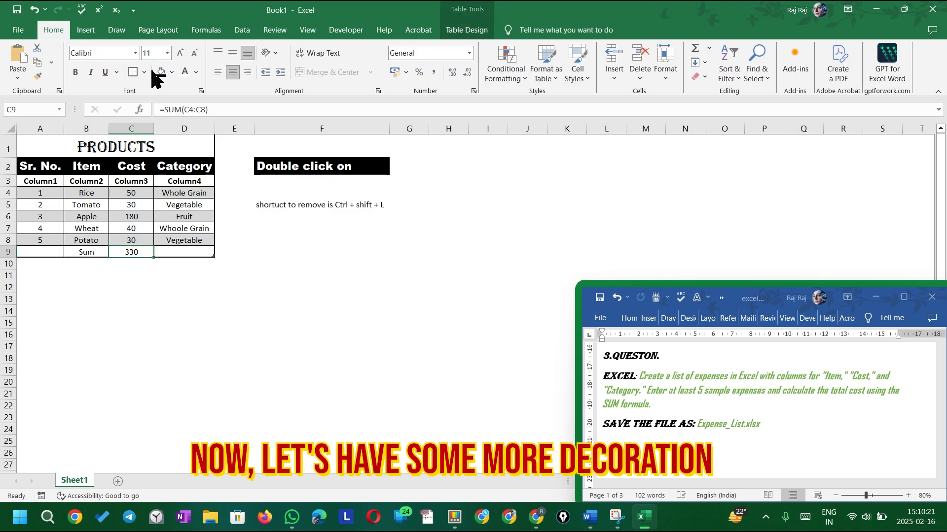
left_click(132, 72)
left_click(159, 322)
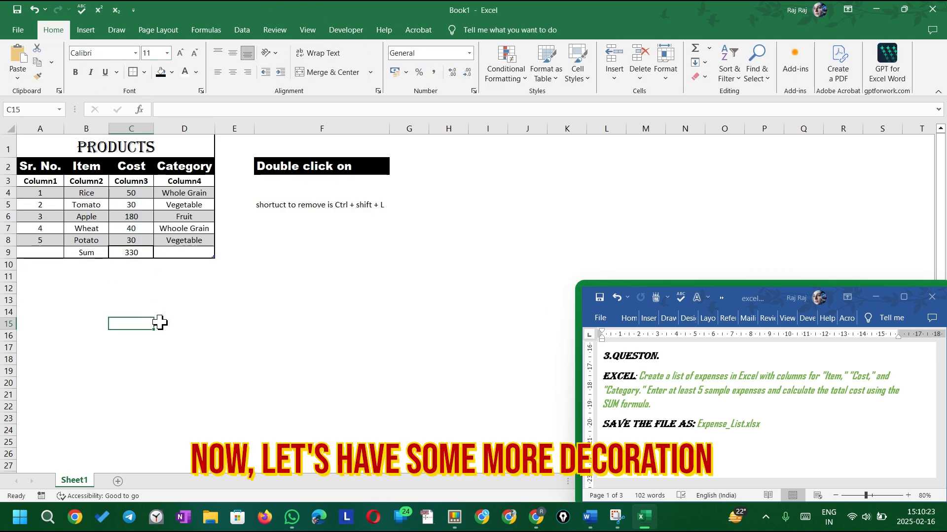
left_click(114, 252)
left_click(577, 69)
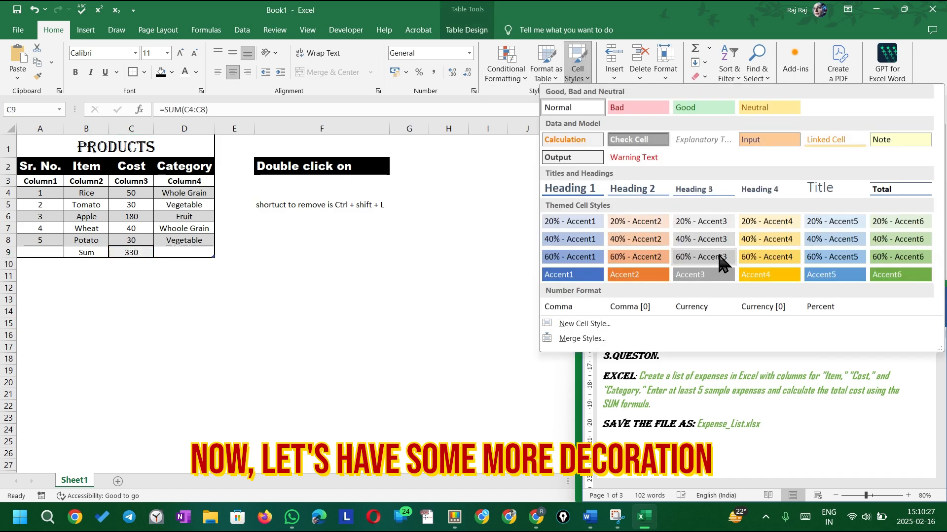
left_click(640, 274)
Apply the 60% - Accent2 cell style to the Sum label in cell B9.
left_click(90, 252)
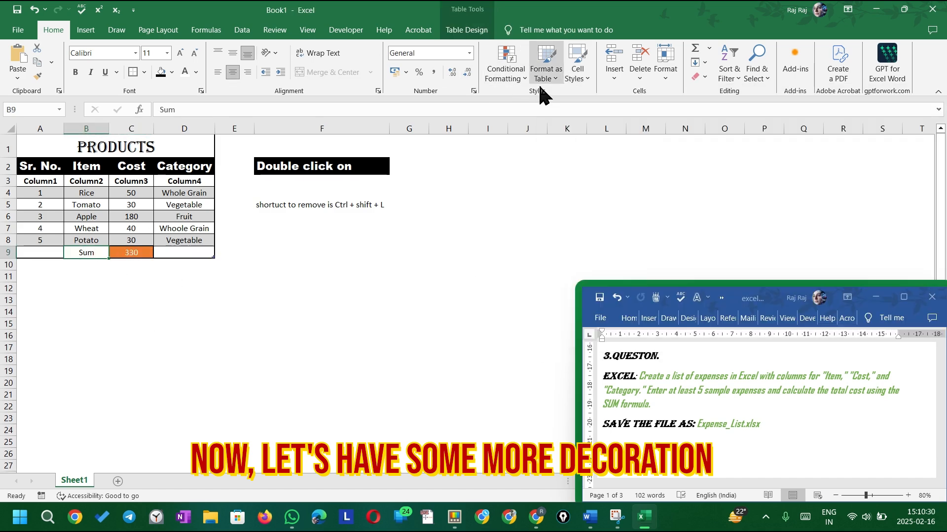
left_click(640, 78)
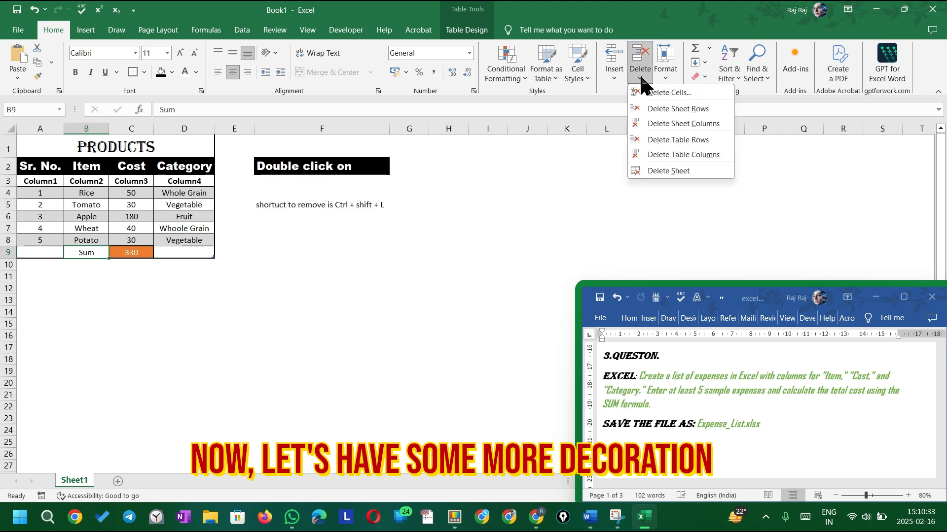
left_click(585, 79)
left_click(632, 259)
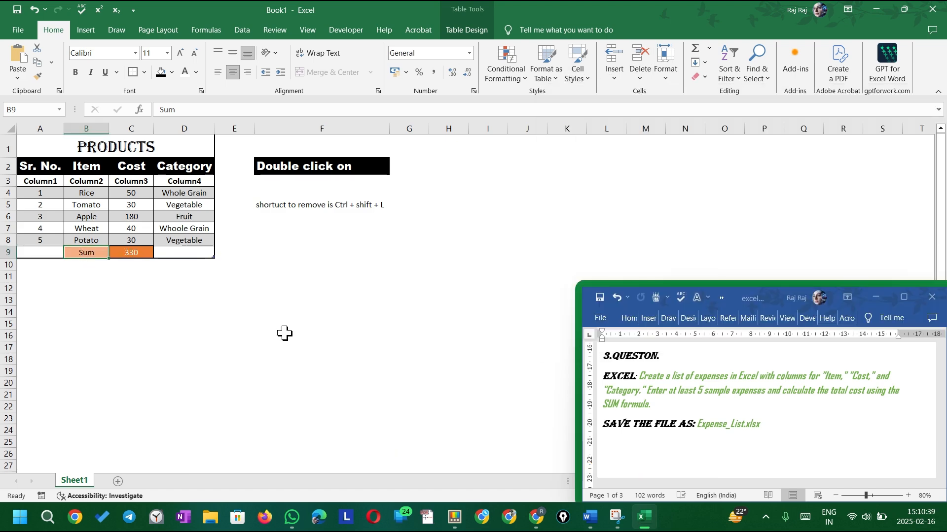
left_click(285, 334)
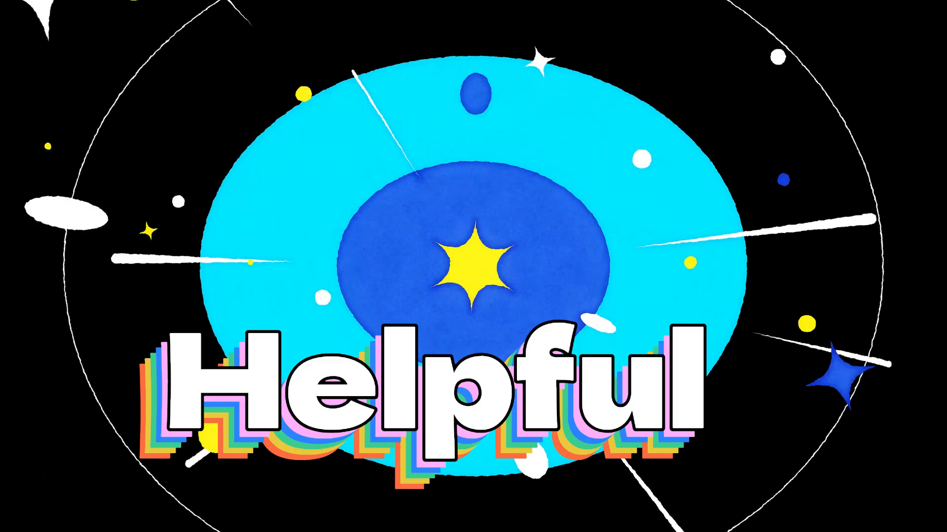